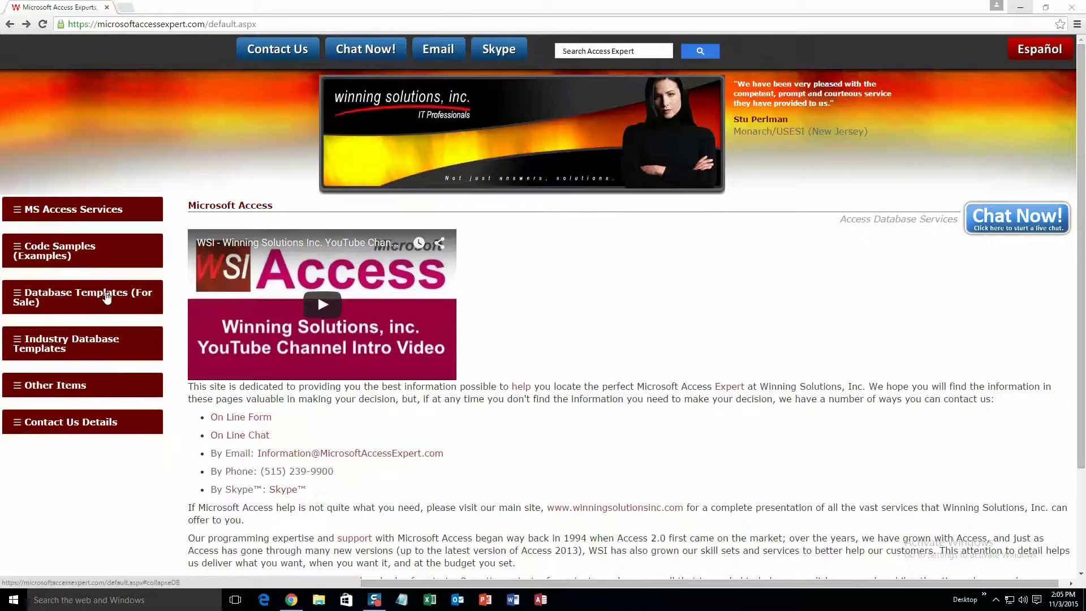
# Step: Browse the site's list of Access database templates for sale, from the most popular ones to the database tools and miscellaneous templates
pyautogui.click(106, 298)
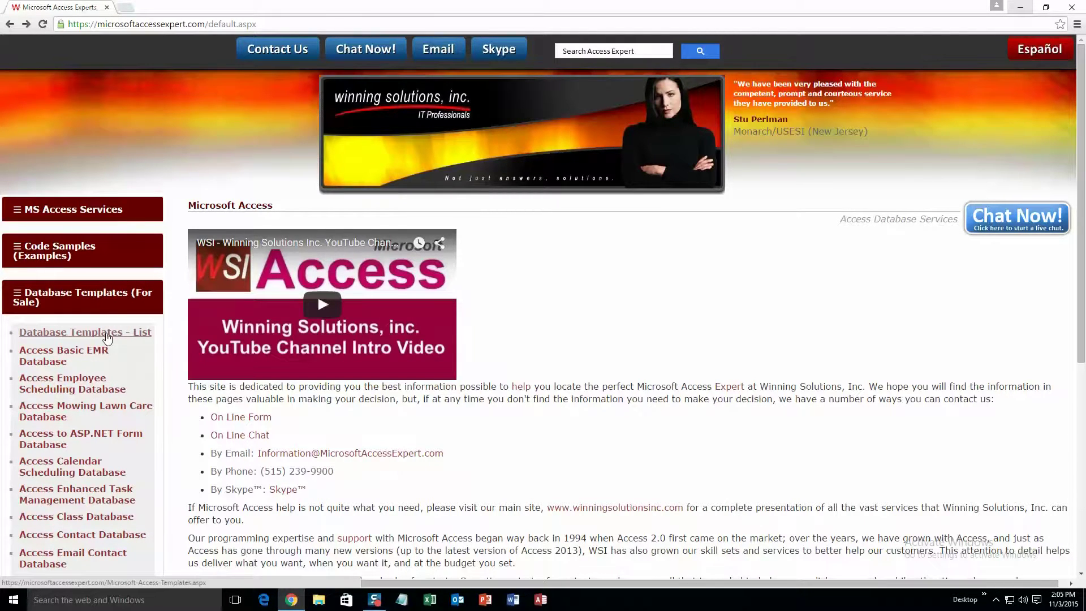
pyautogui.click(107, 337)
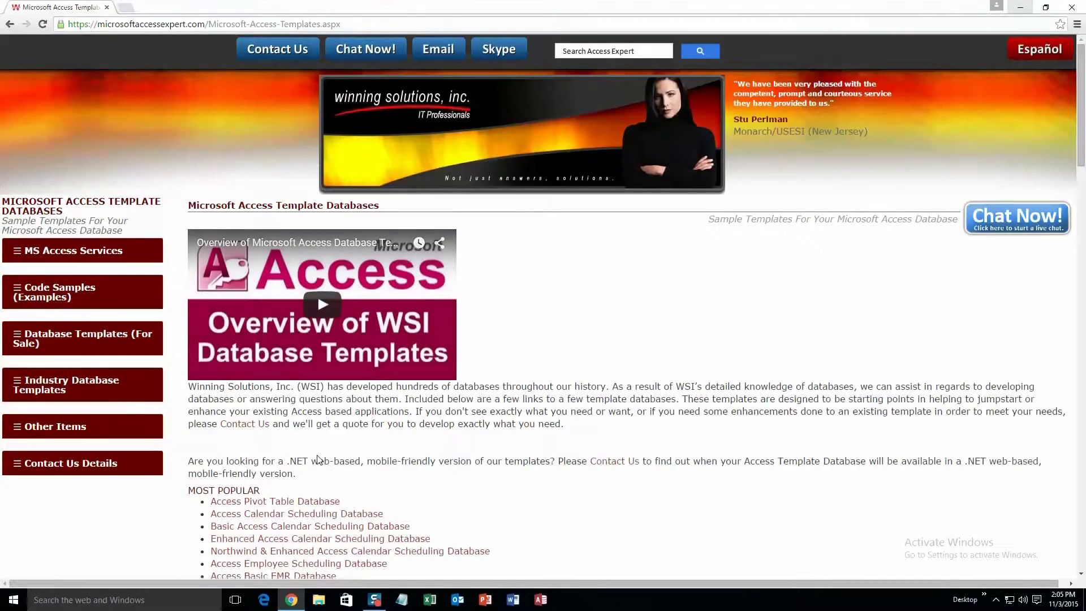
pyautogui.scroll(-1, 319, 459)
pyautogui.scroll(-2, 318, 459)
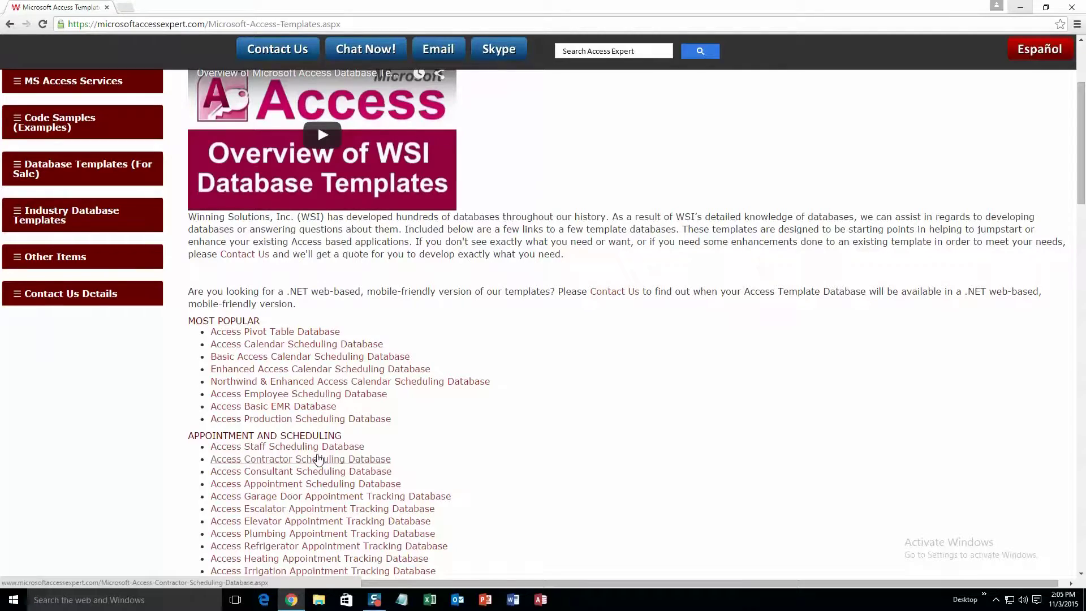
pyautogui.scroll(-3, 319, 461)
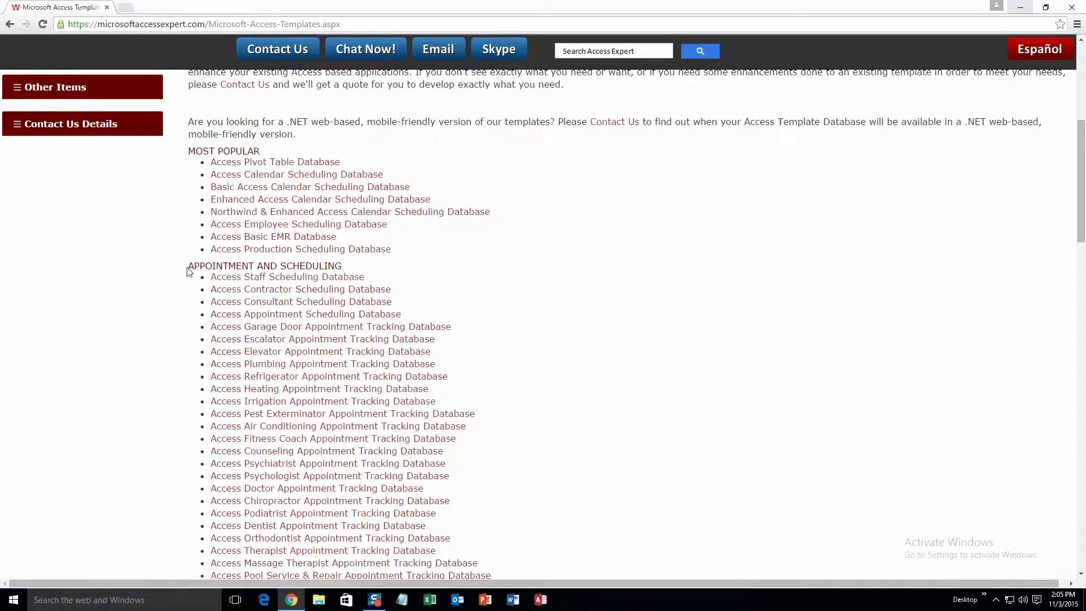
pyautogui.scroll(-10, 271, 271)
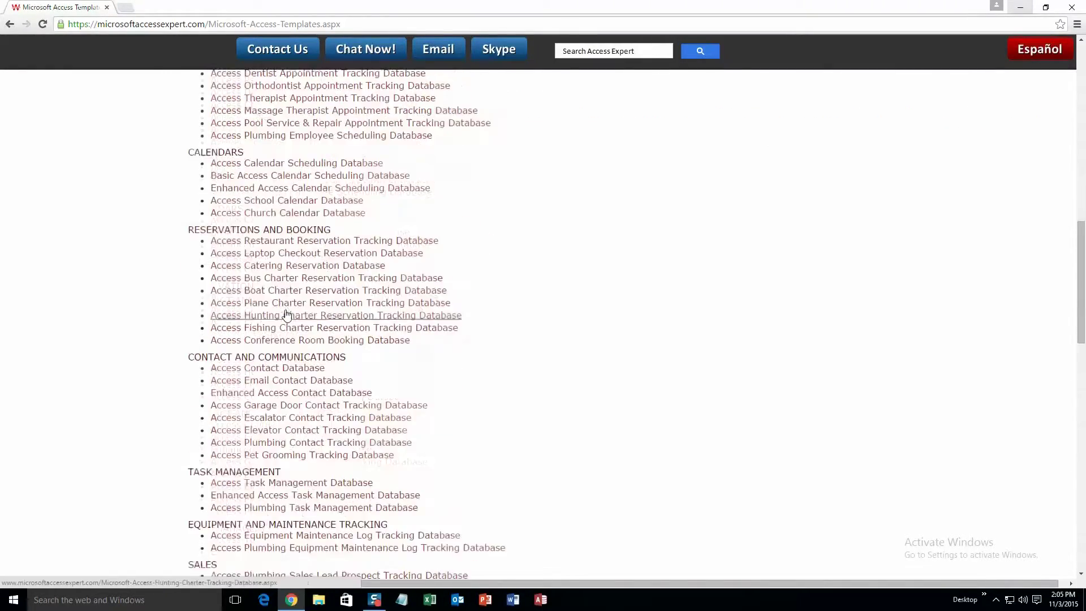
pyautogui.scroll(-20, 286, 312)
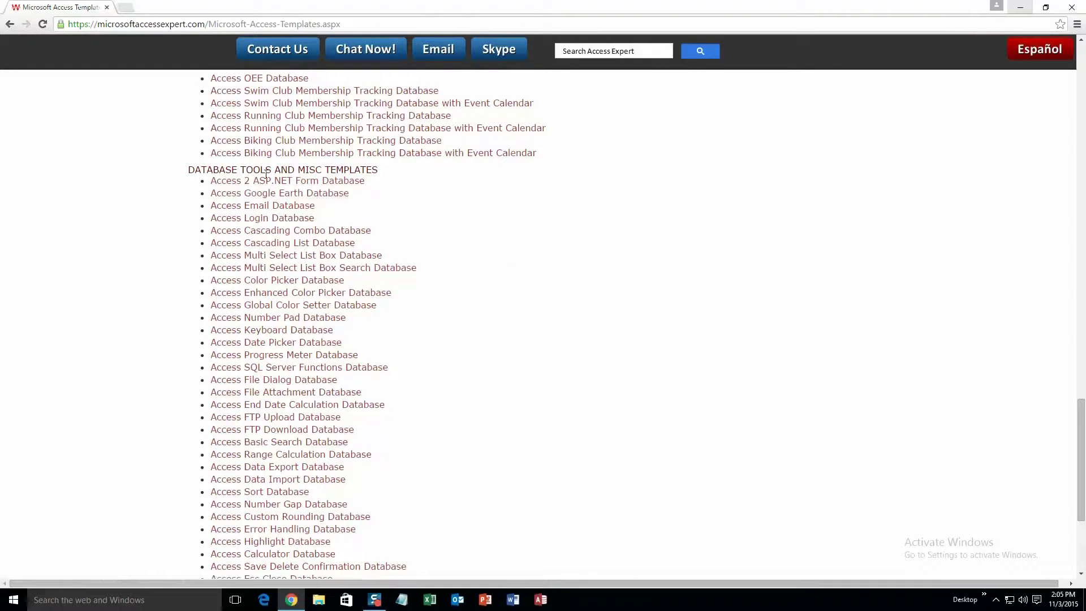
pyautogui.scroll(-2, 314, 280)
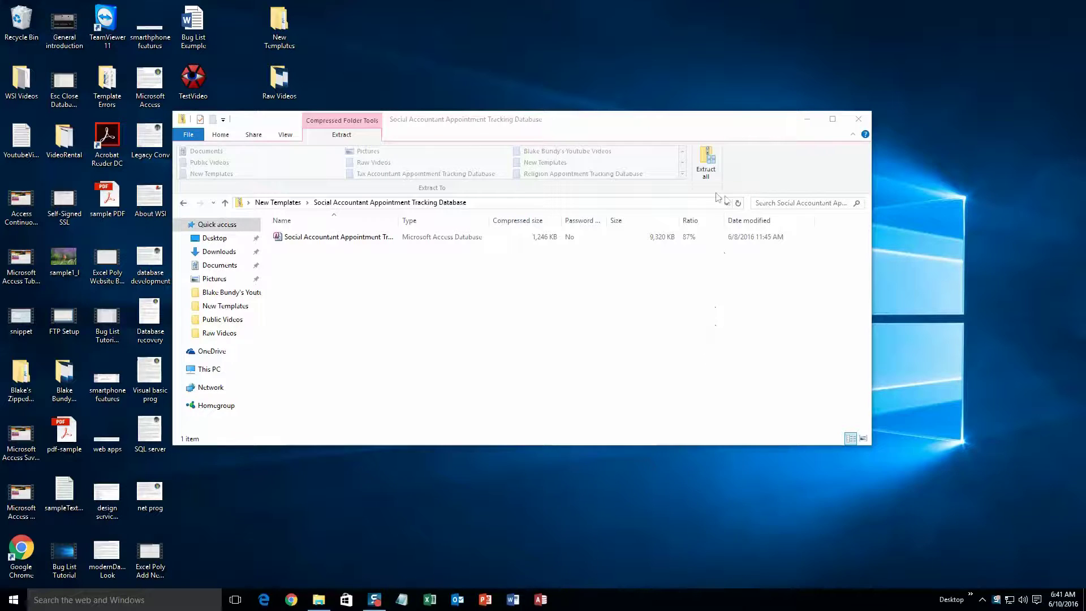
# Step: Extract the zipped Social Accountant Appointment Tracking Database to its default folder and open the extracted database in Access, accepting the security notice
pyautogui.click(708, 168)
pyautogui.click(708, 168)
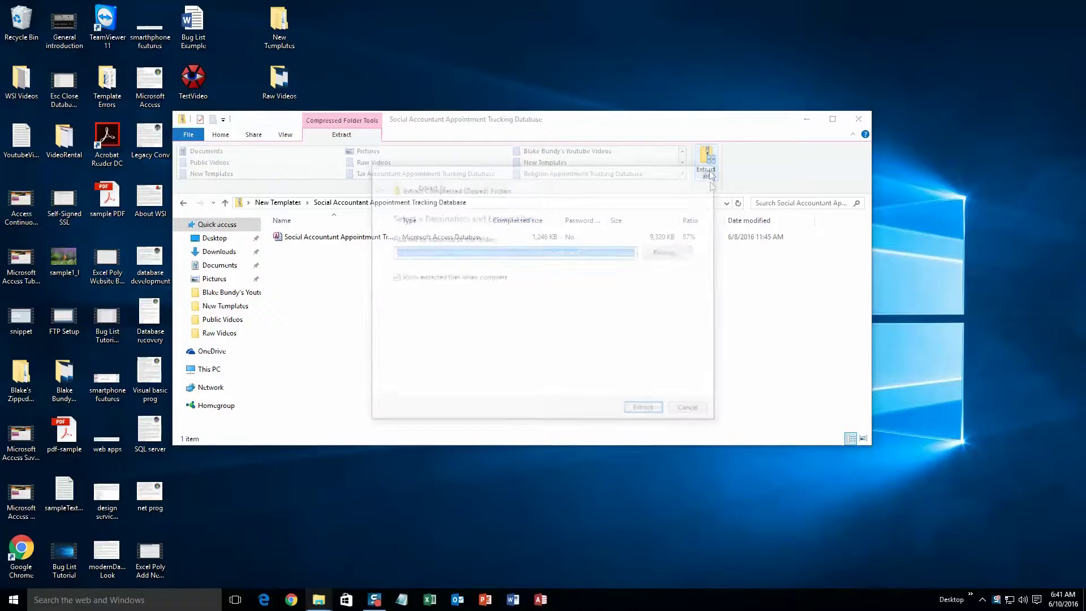
pyautogui.click(645, 408)
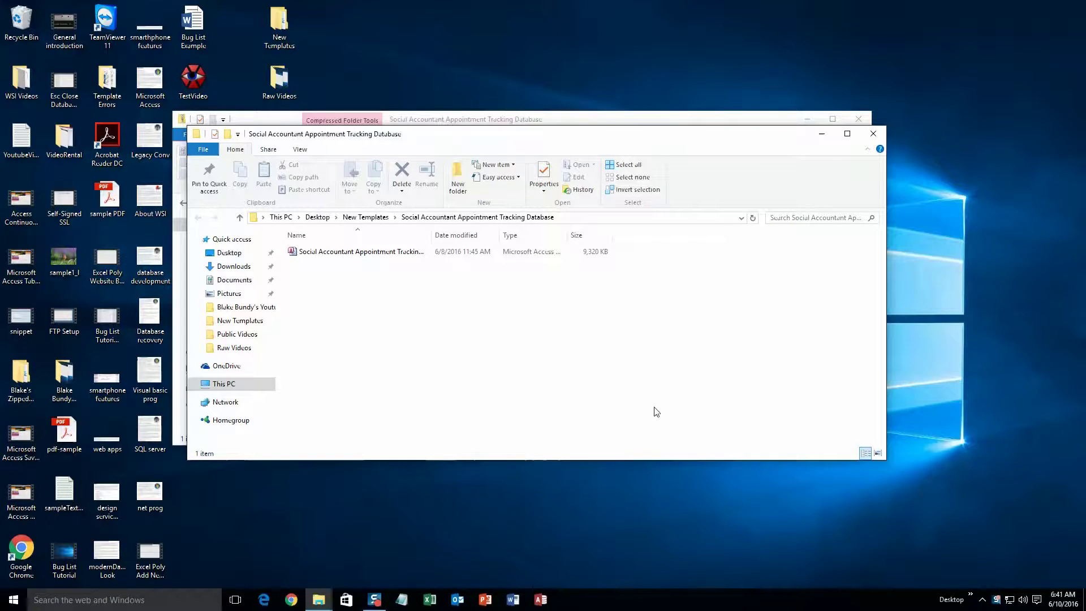
pyautogui.doubleClick(430, 251)
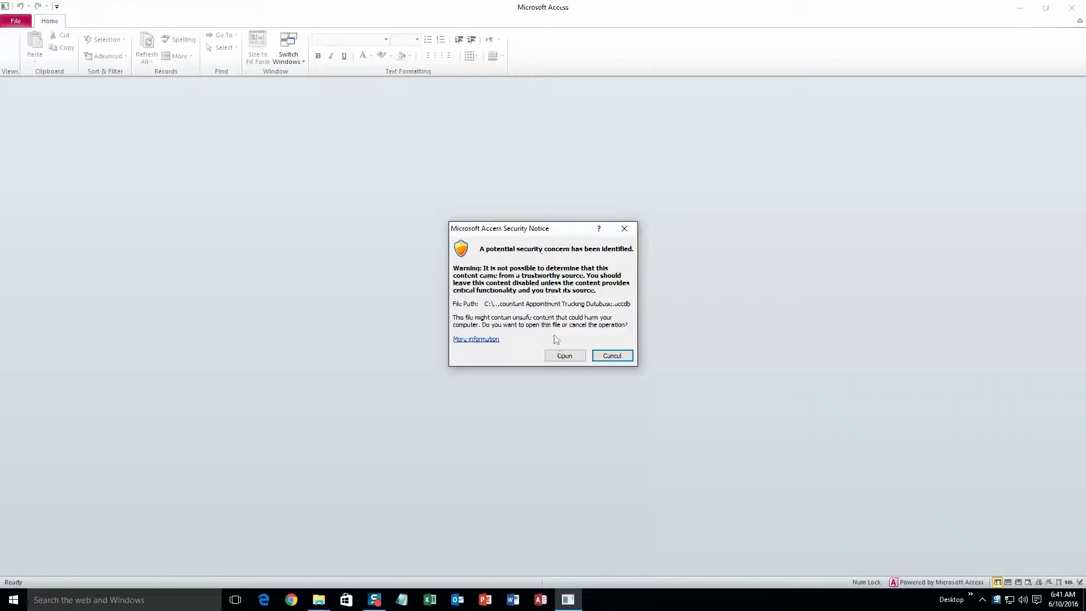
pyautogui.click(564, 355)
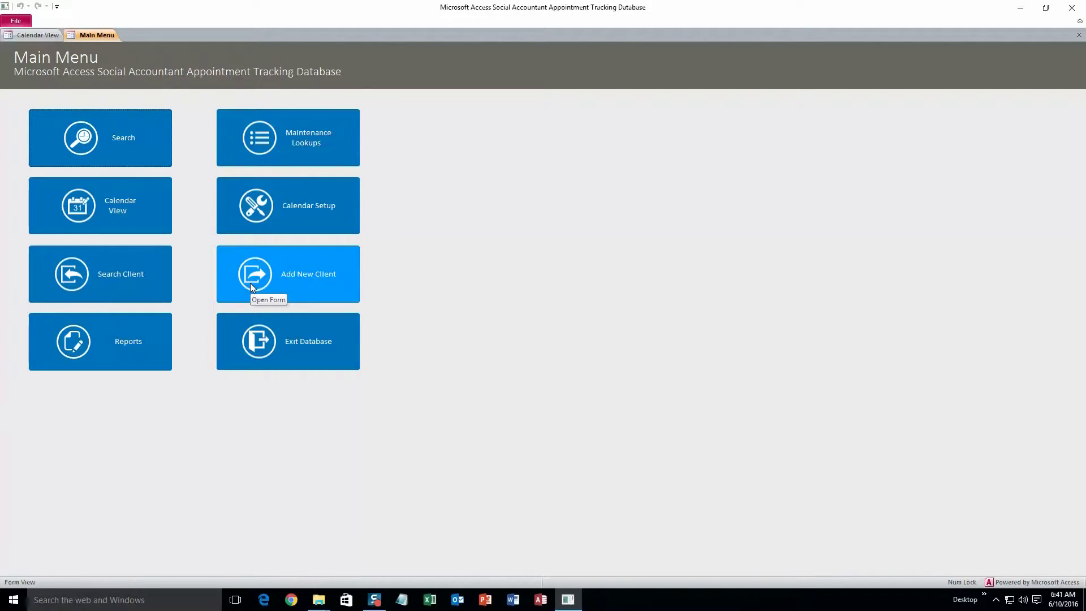
# Step: Start a new client record and enter the client's first name, last name and e-mail address
pyautogui.click(299, 280)
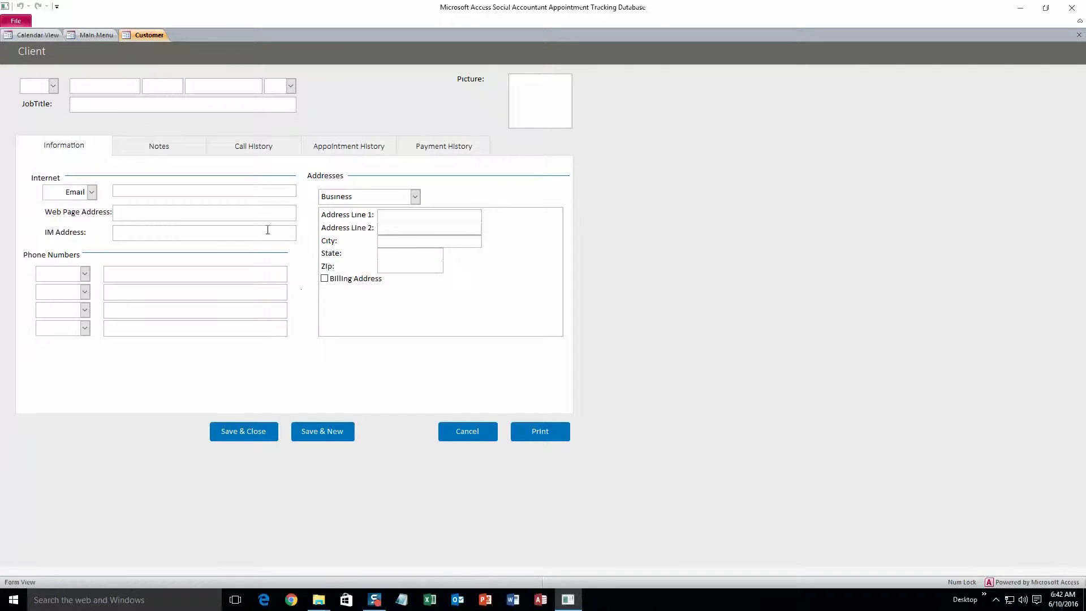
pyautogui.click(107, 91)
pyautogui.write('John')
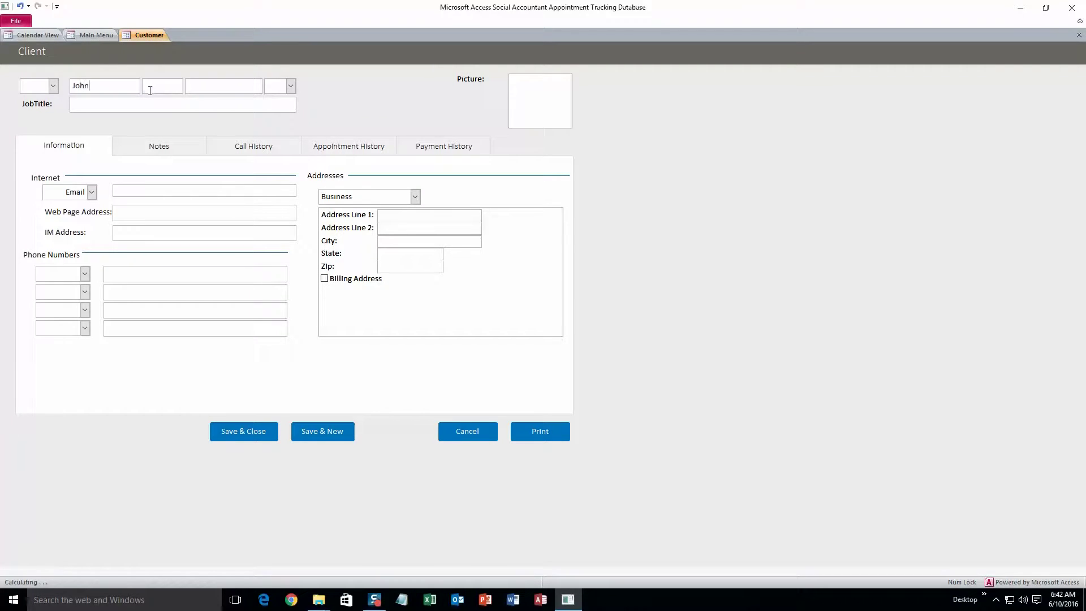
pyautogui.click(216, 87)
pyautogui.write('Smith')
pyautogui.click(145, 190)
pyautogui.write('test@test.com')
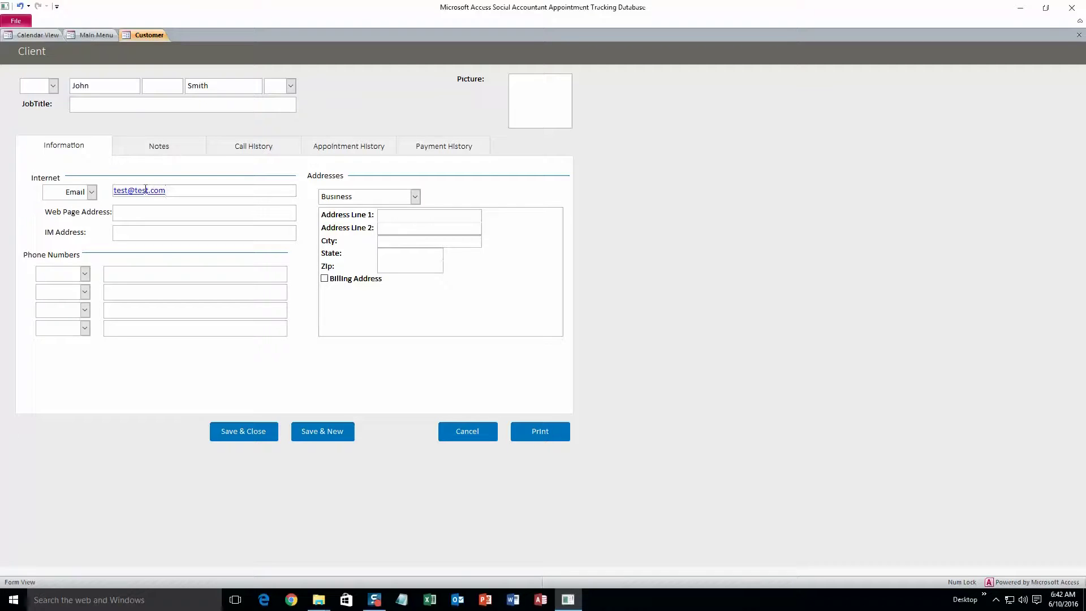
# Step: Fill in the first address line, city and state of the client's business address
pyautogui.click(394, 219)
pyautogui.write('1234')
pyautogui.click(401, 242)
pyautogui.write('Roland')
pyautogui.click(396, 255)
pyautogui.write('Iowa')
# Step: Review the client's notes and call, appointment and payment histories, and save and close the record
pyautogui.click(169, 146)
pyautogui.click(253, 152)
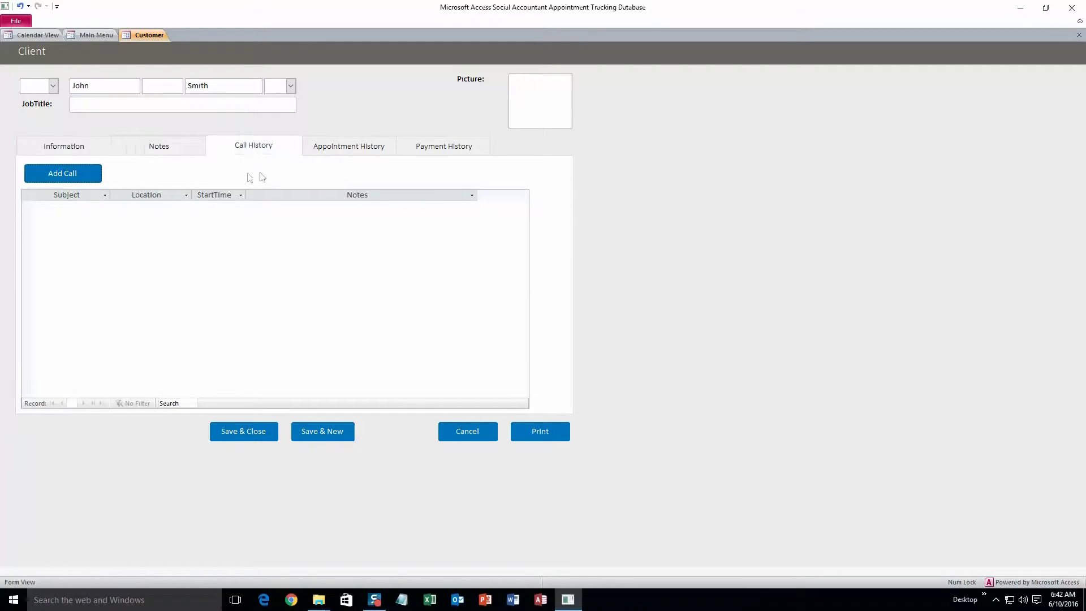
pyautogui.click(362, 150)
pyautogui.click(454, 154)
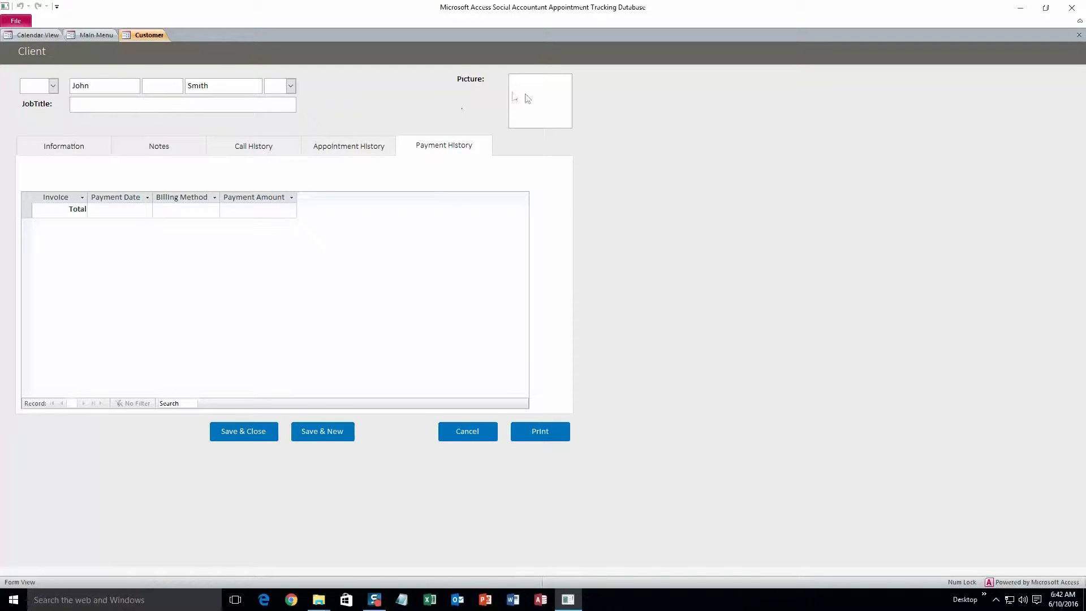
pyautogui.click(102, 149)
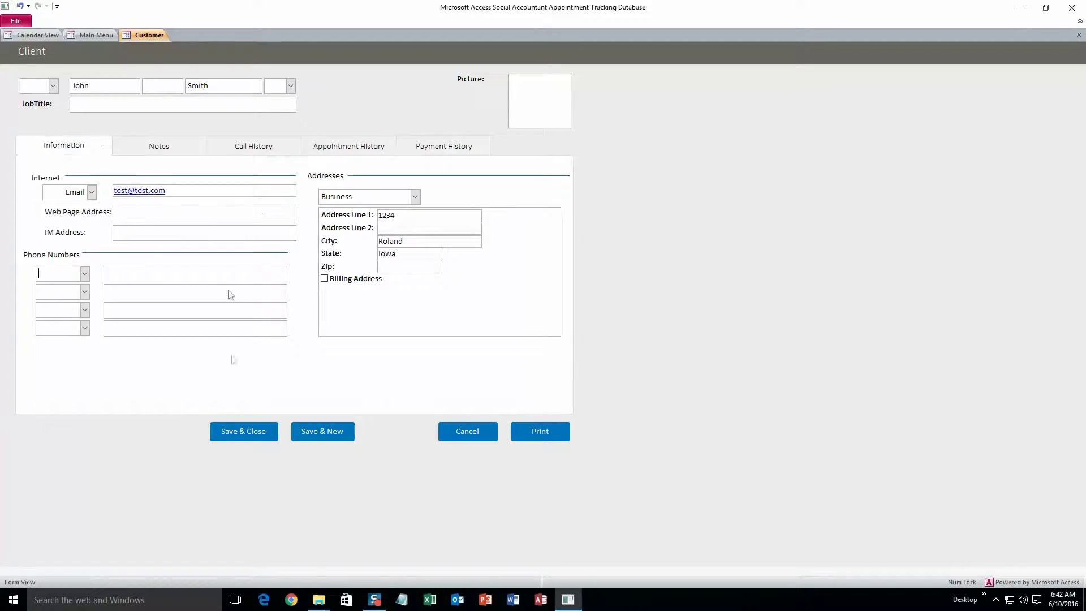
pyautogui.click(249, 437)
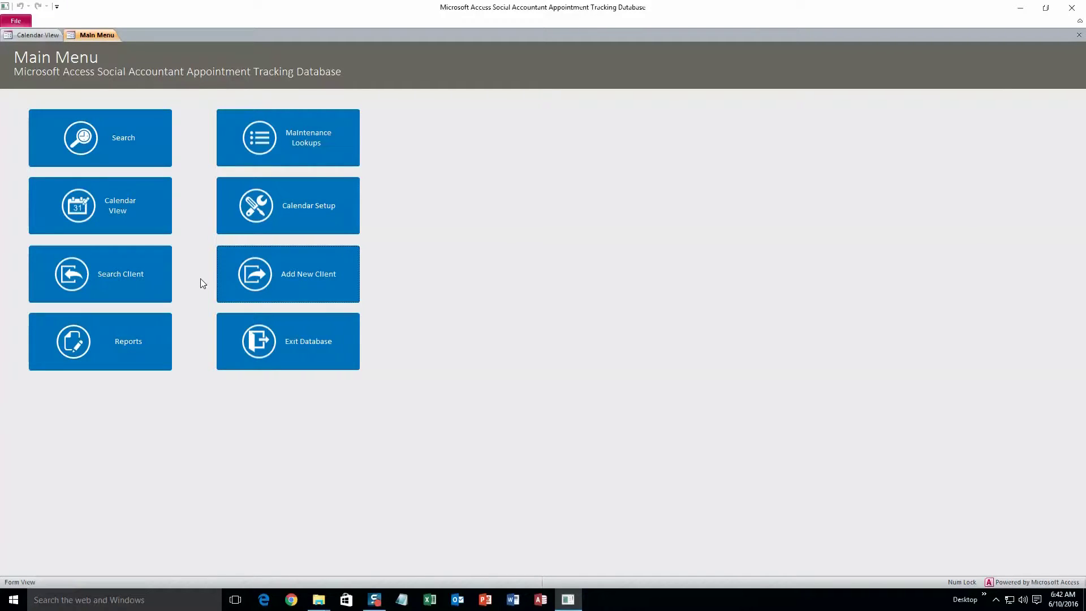
# Step: Search the client records by the new client's last name
pyautogui.click(112, 287)
pyautogui.click(99, 55)
pyautogui.click(174, 55)
pyautogui.write('Smith')
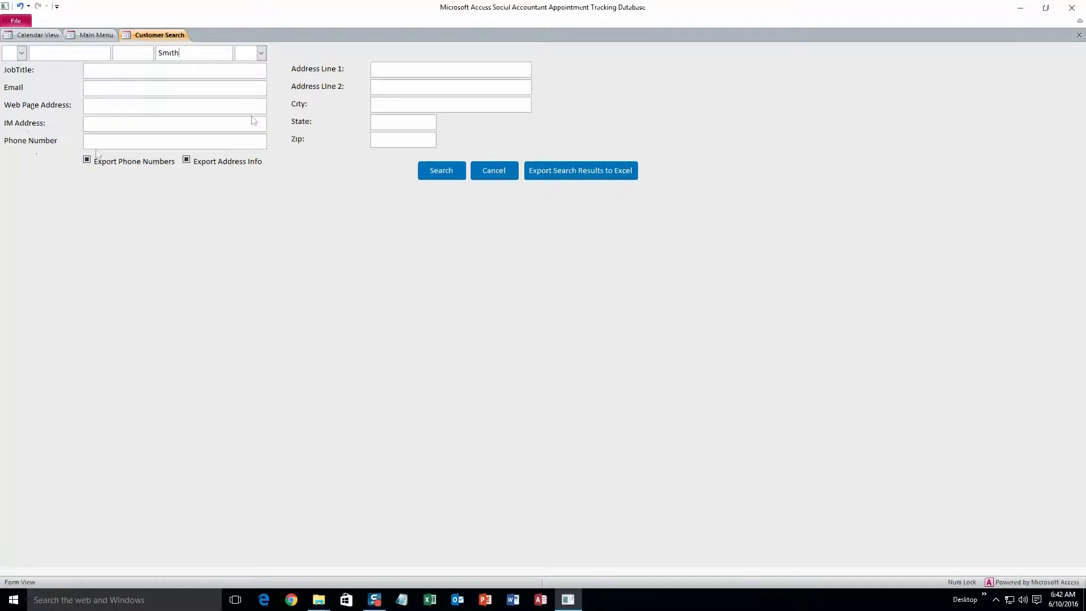
pyautogui.click(449, 172)
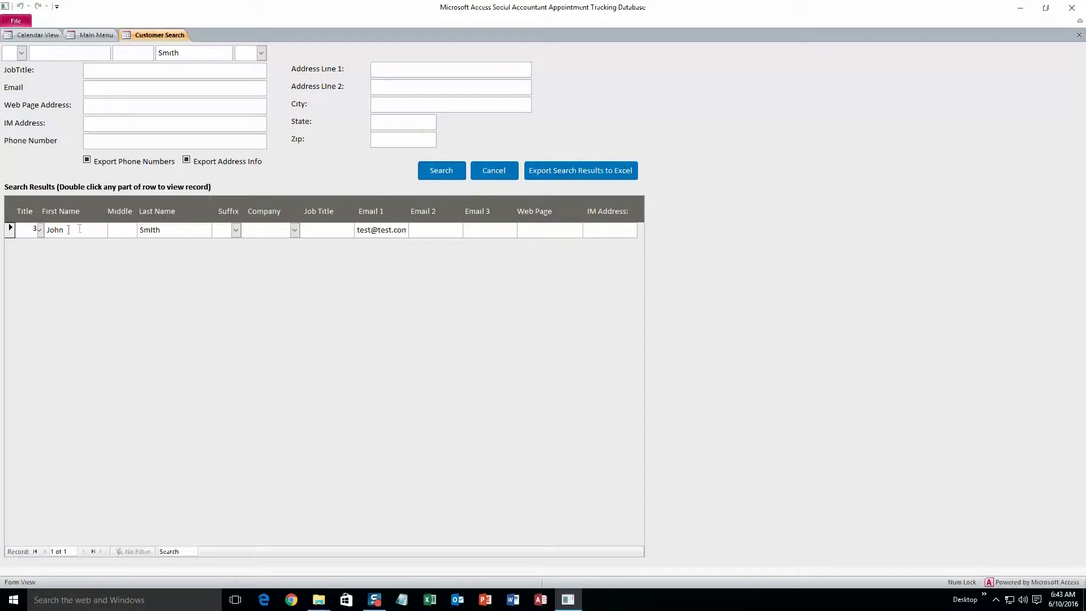
# Step: View the found client's record without changing it, and export the search results to Excel, closing the exported workbook
pyautogui.doubleClick(167, 232)
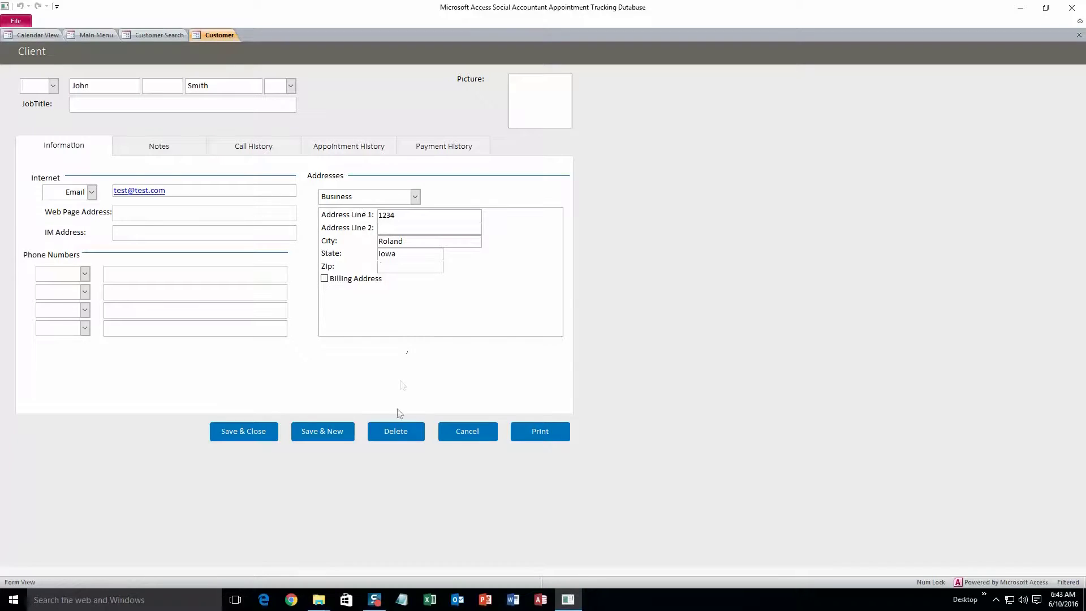
pyautogui.click(490, 438)
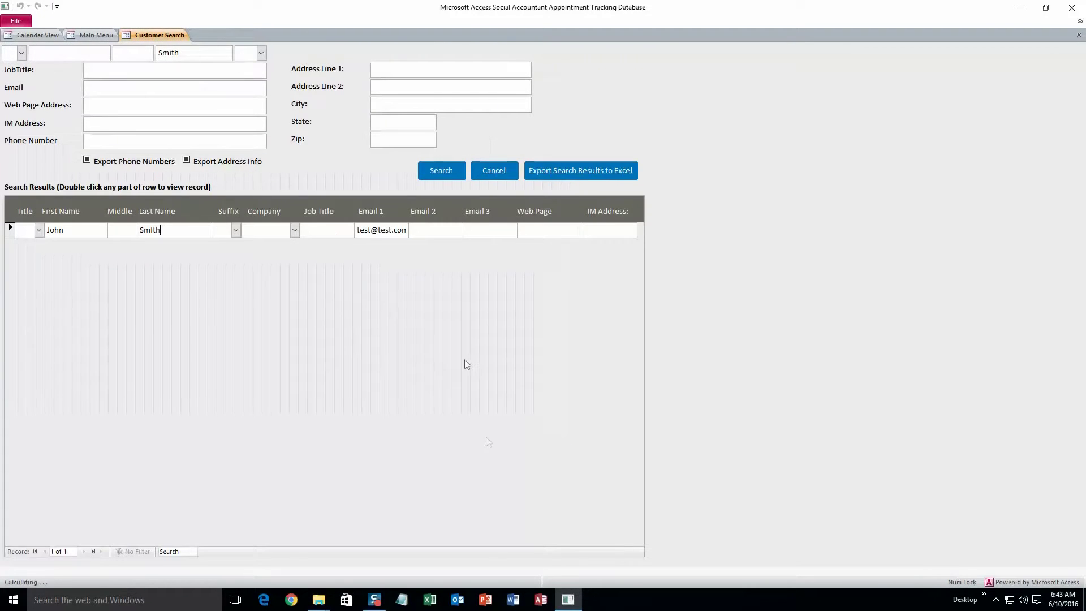
pyautogui.click(586, 171)
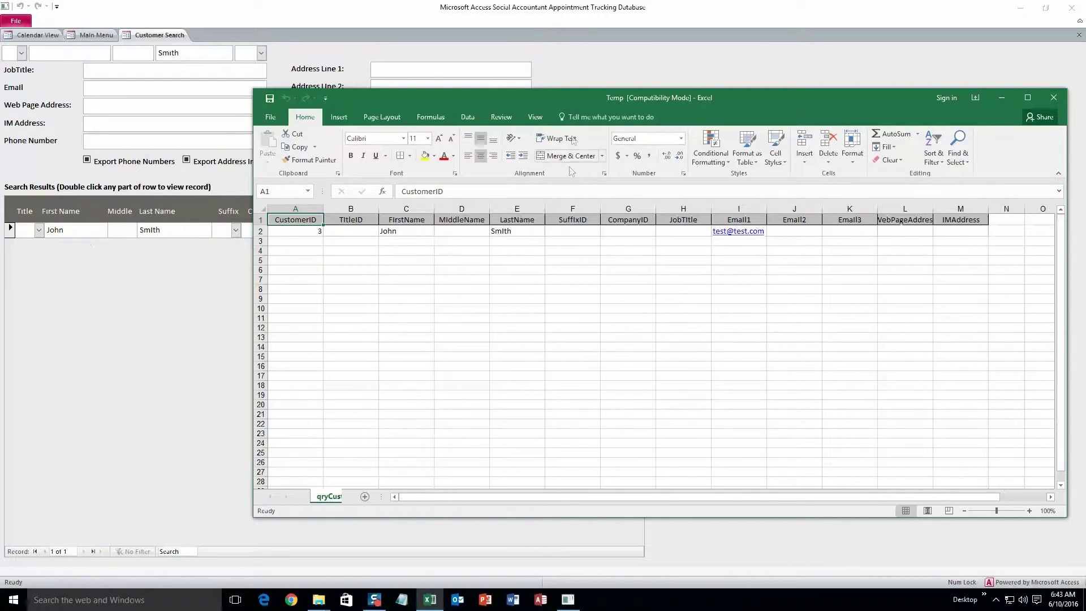
pyautogui.click(1053, 98)
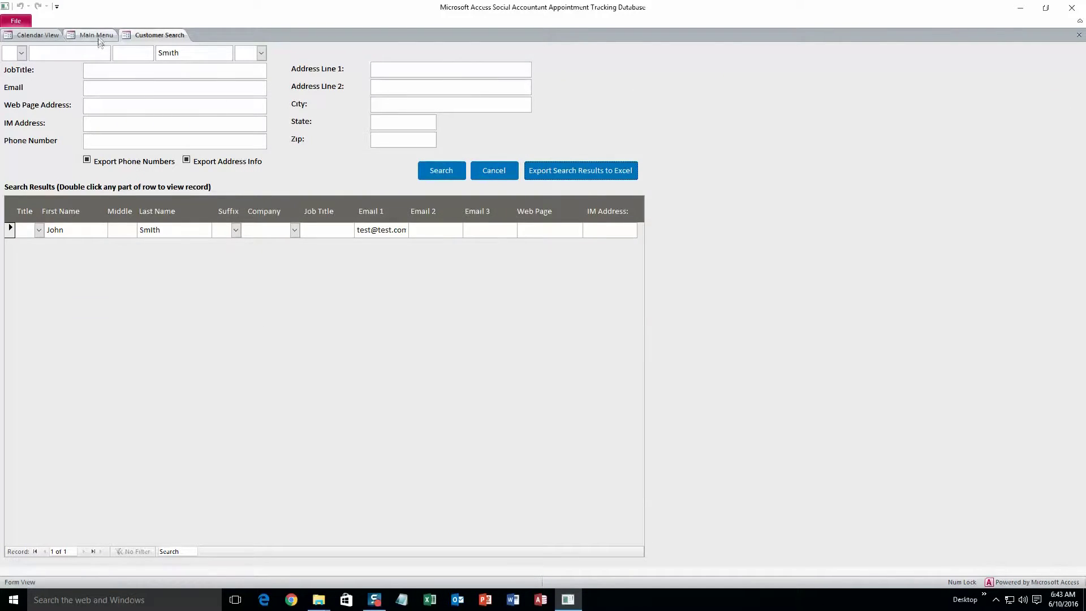
# Step: Open the calendar view from the main menu and set its date to today
pyautogui.click(97, 36)
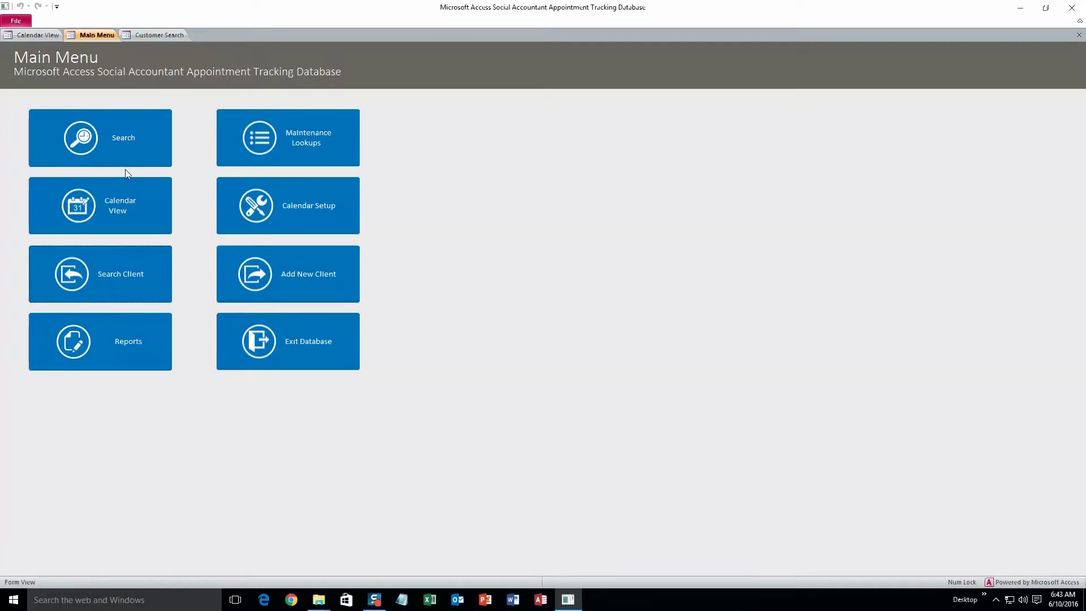
pyautogui.click(129, 213)
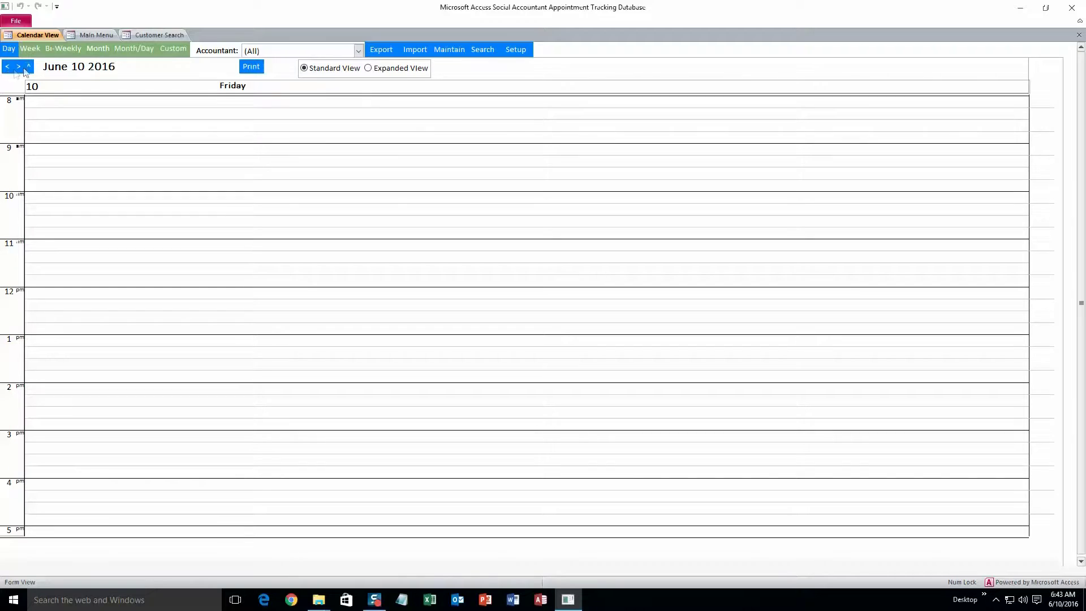
pyautogui.click(28, 67)
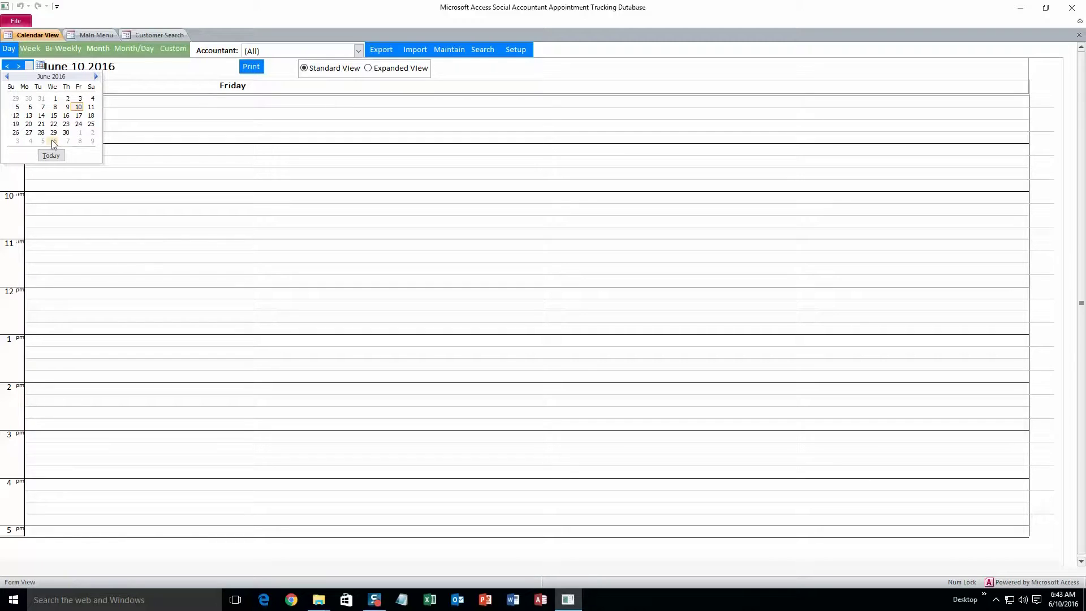
pyautogui.click(51, 156)
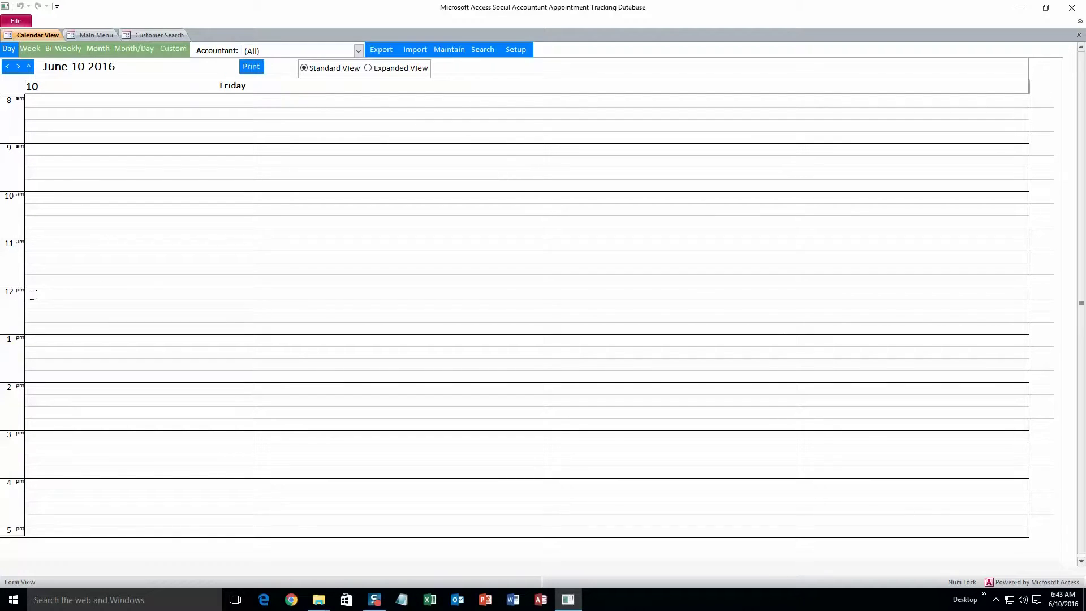
# Step: Create an appointment in the 12 PM slot of the day calendar for the new client, with Accountant 1 as the accountant
pyautogui.doubleClick(66, 294)
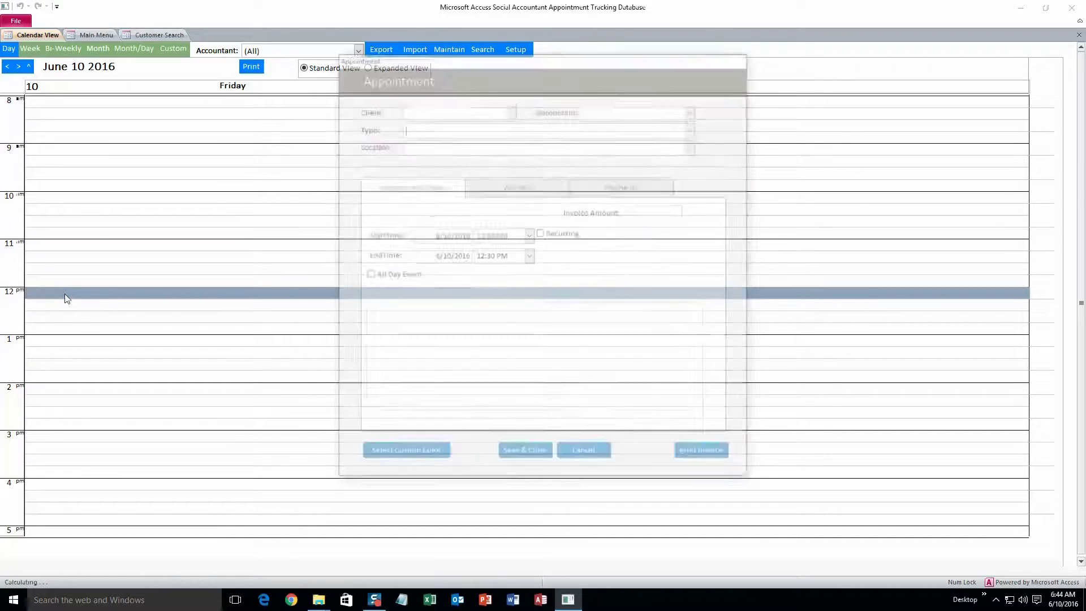
pyautogui.click(512, 111)
pyautogui.click(498, 140)
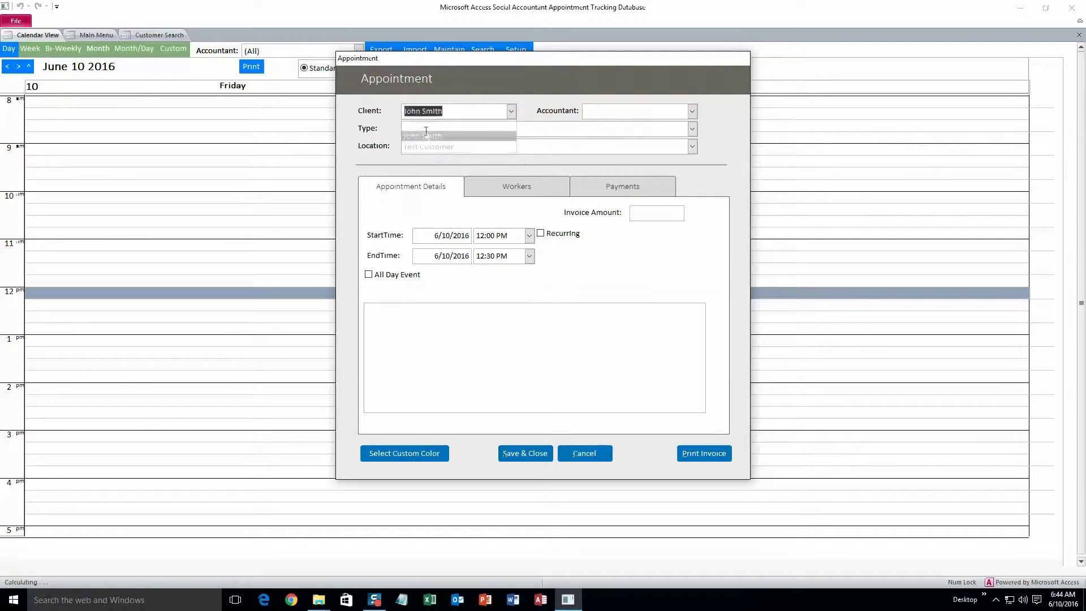
pyautogui.click(692, 111)
pyautogui.click(635, 126)
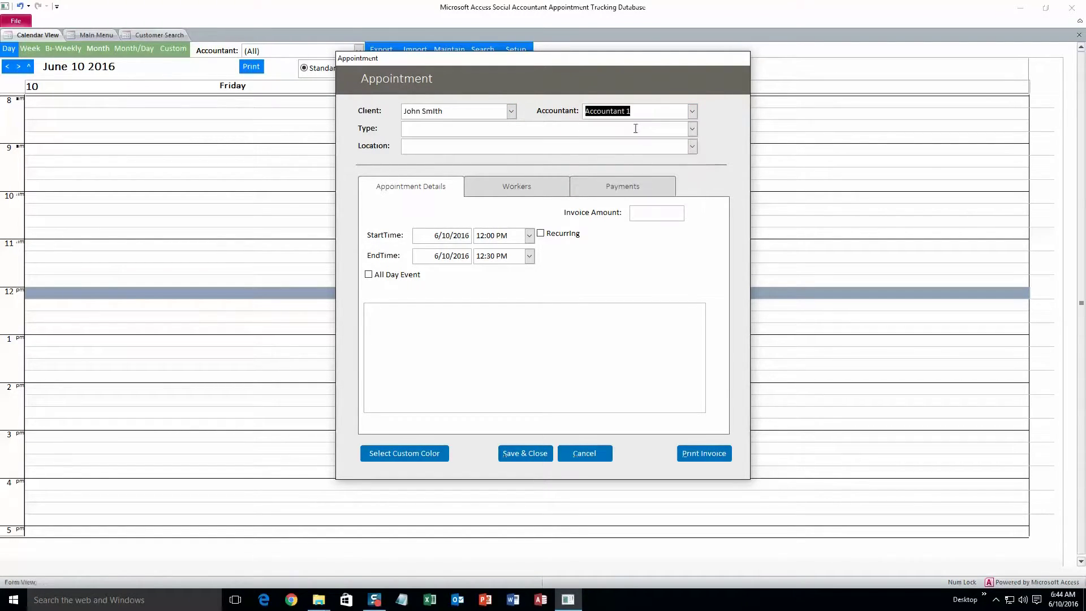
pyautogui.click(695, 115)
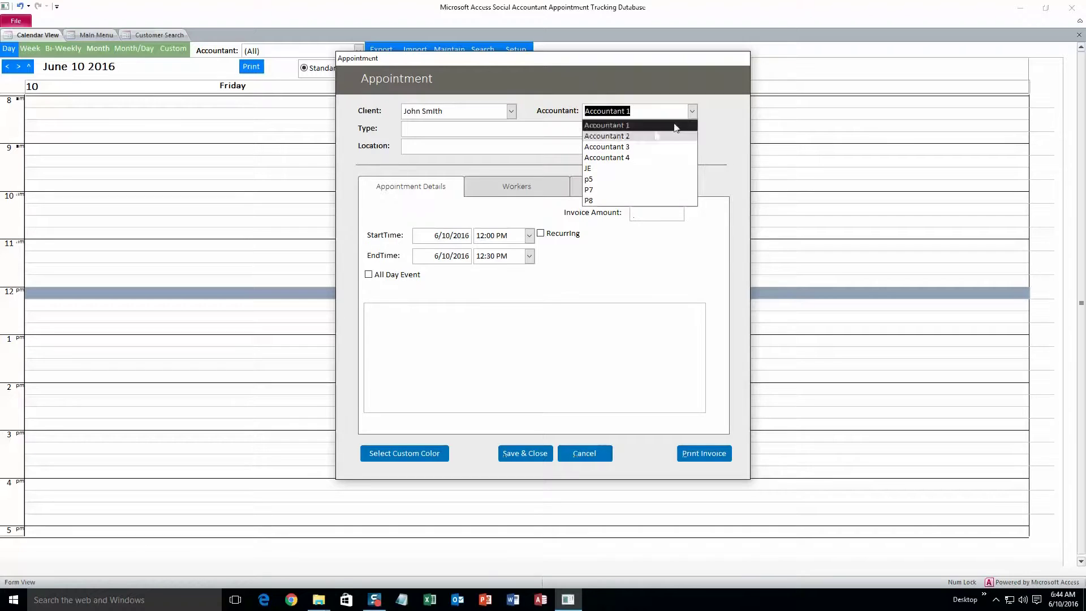
pyautogui.click(690, 113)
# Step: Set the new appointment's type to Individual and its location to Location 1
pyautogui.click(691, 129)
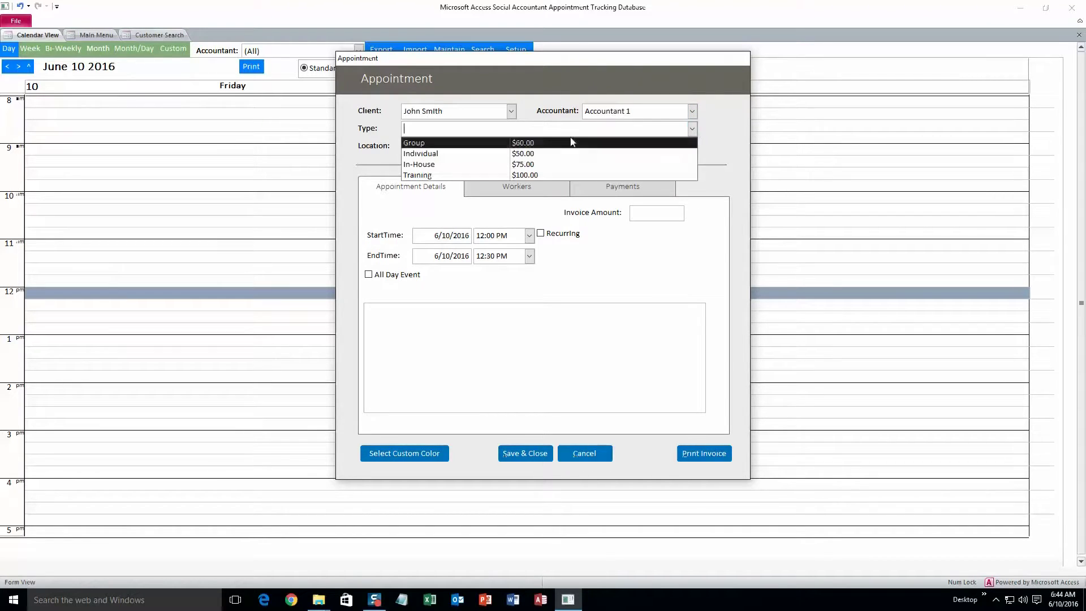
pyautogui.click(481, 154)
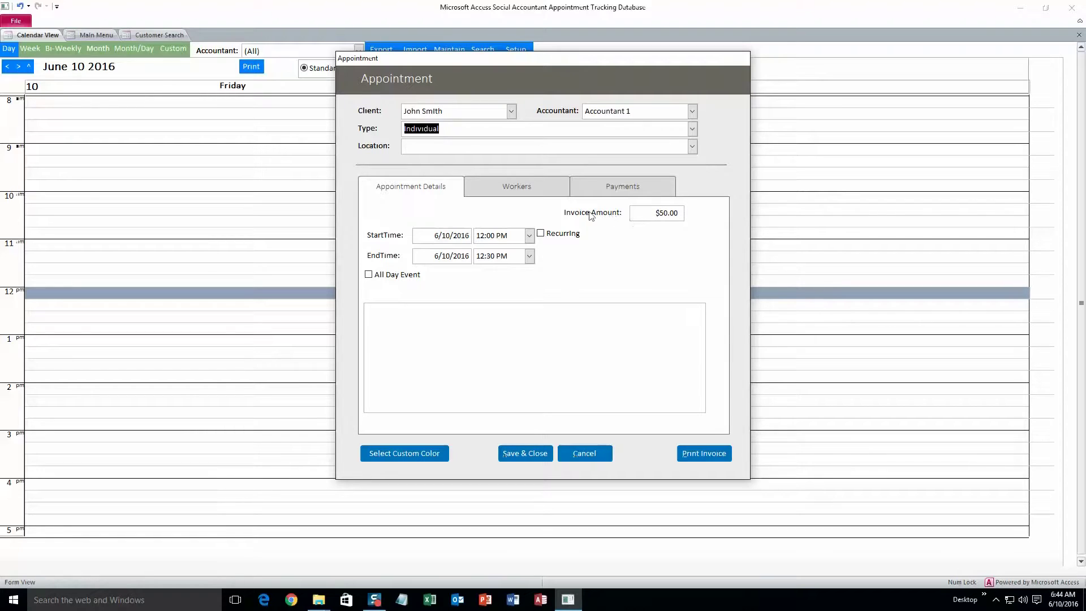
pyautogui.click(691, 129)
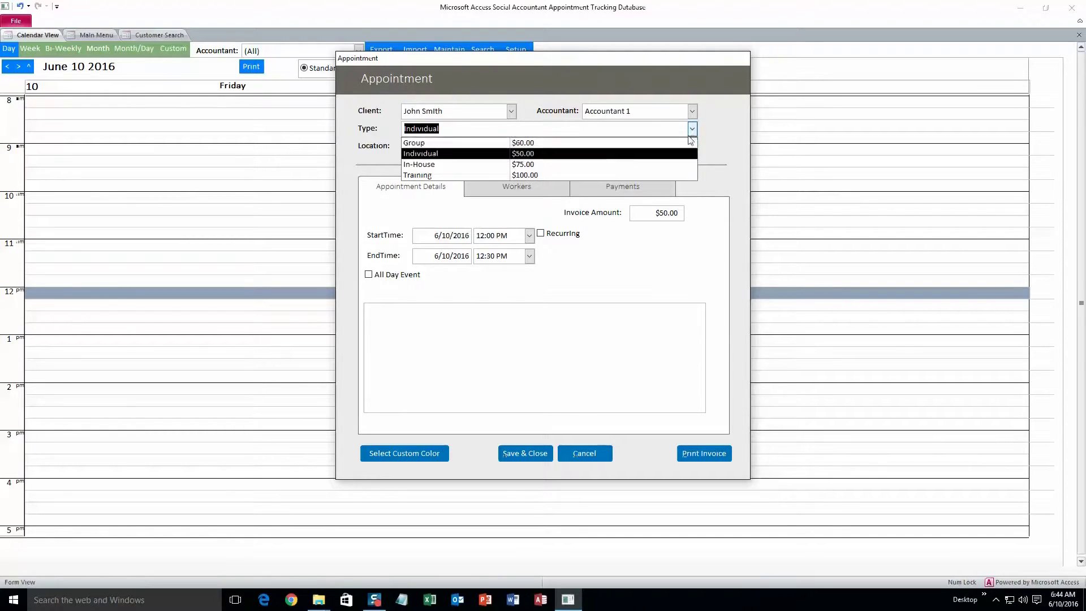
pyautogui.click(690, 129)
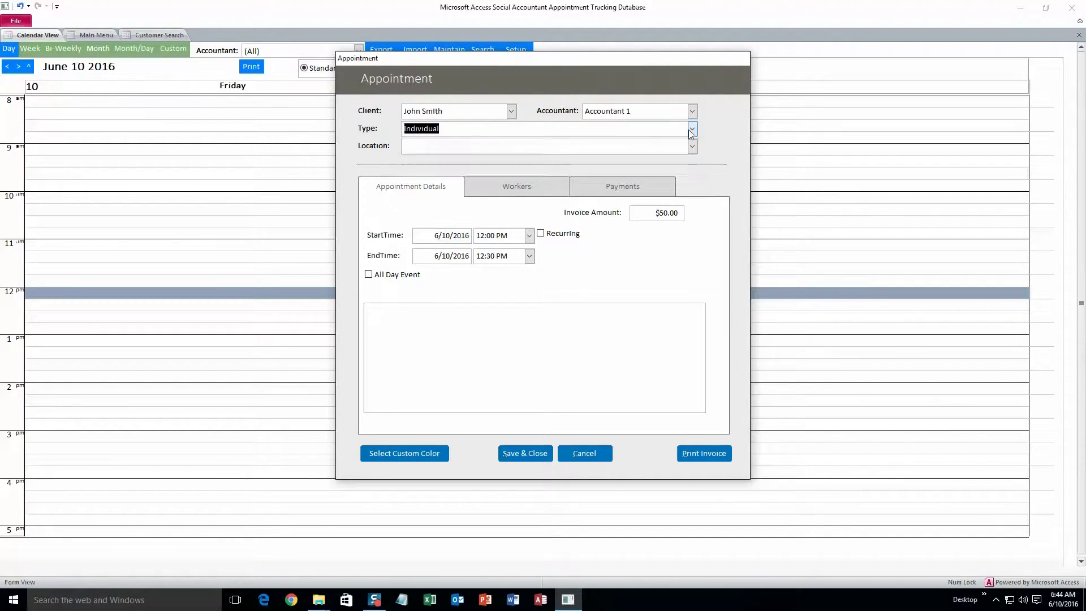
pyautogui.click(692, 147)
pyautogui.click(452, 161)
# Step: Enter the note "dfgsgfjgfkndhrtjfnf" for the appointment and check its workers and payments sections
pyautogui.click(446, 333)
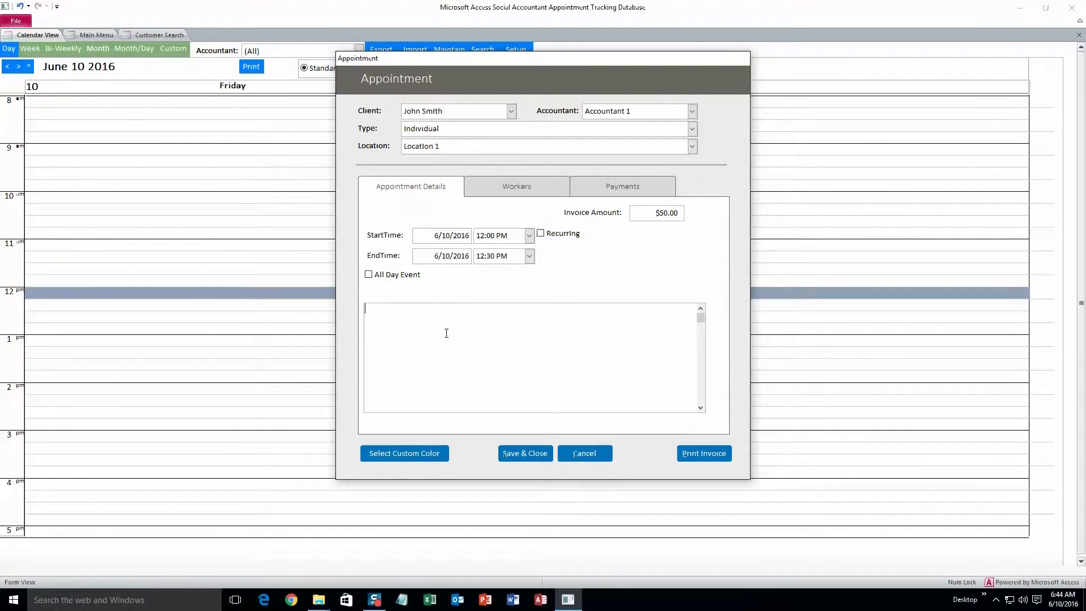
pyautogui.write('dfgsgfjgfkndhrtjfnf')
pyautogui.click(515, 187)
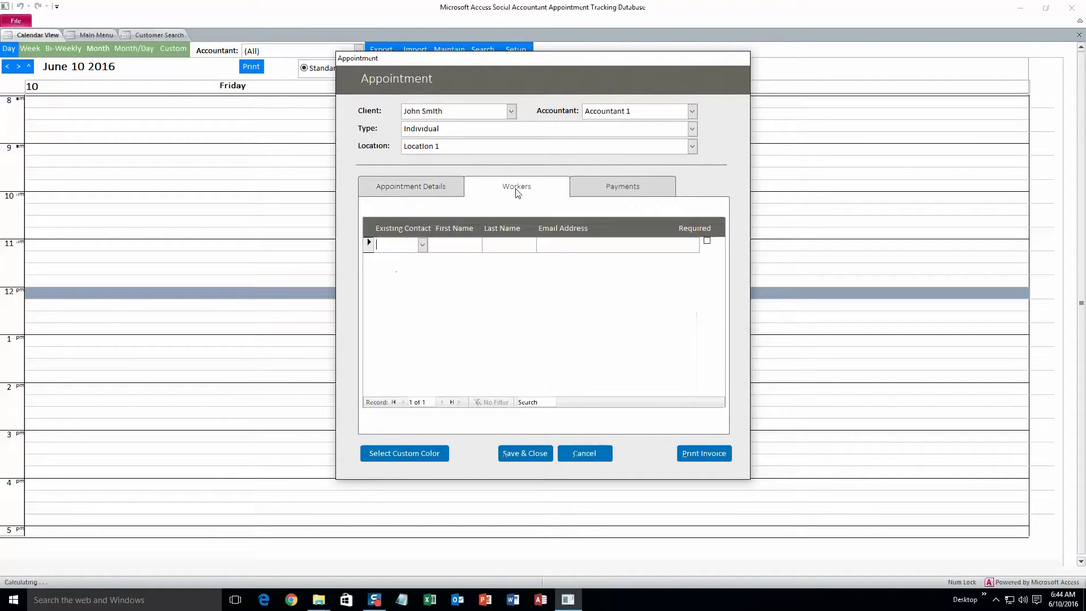
pyautogui.click(605, 196)
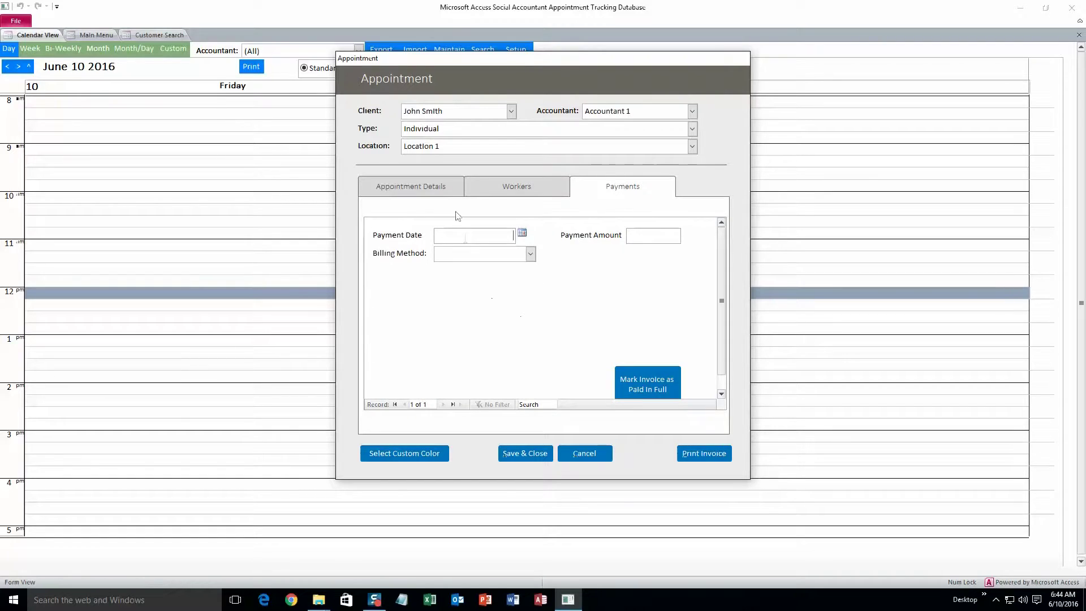
pyautogui.click(435, 192)
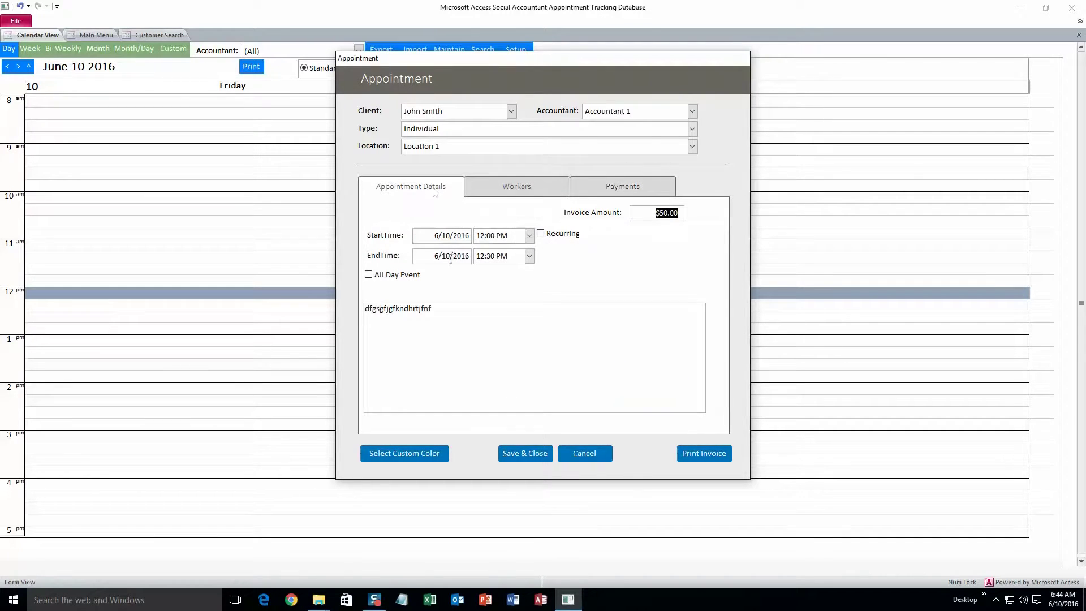
# Step: Give the appointment a blue custom color, and save and close it
pyautogui.click(418, 452)
pyautogui.click(423, 100)
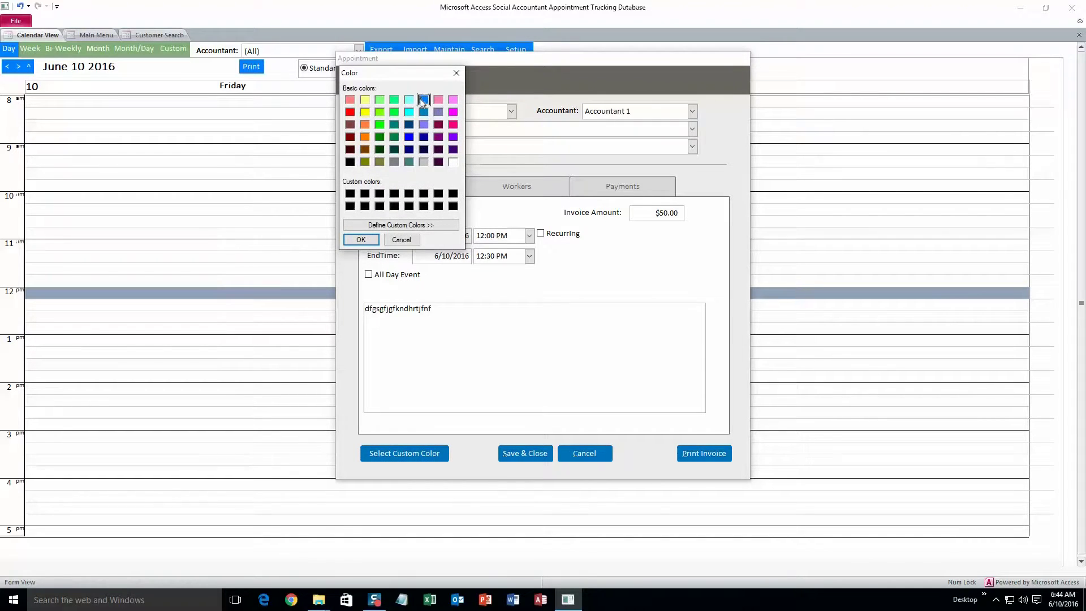
pyautogui.click(360, 240)
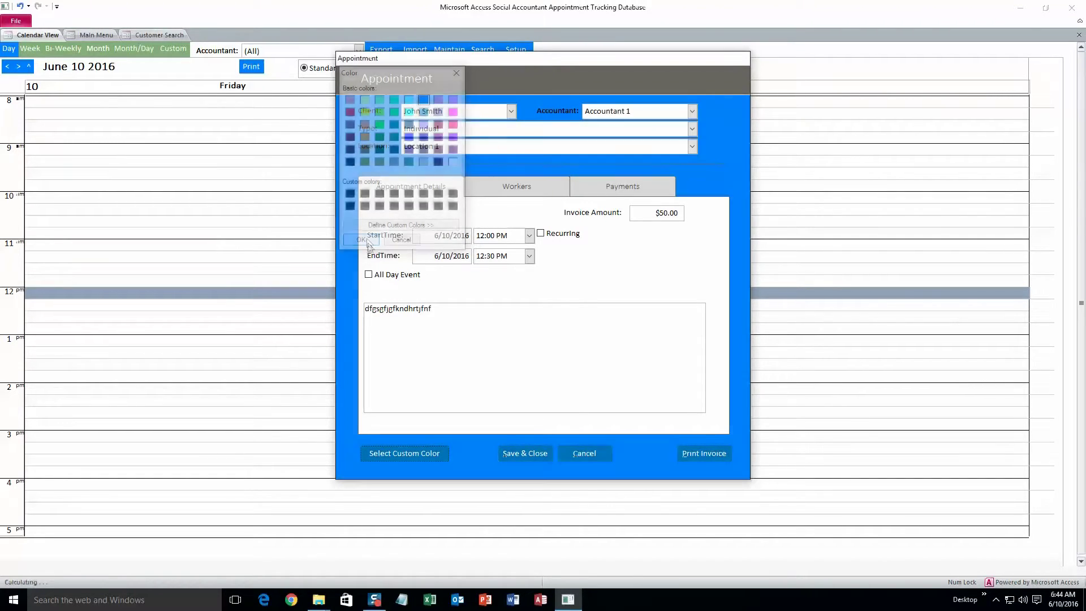
pyautogui.click(519, 459)
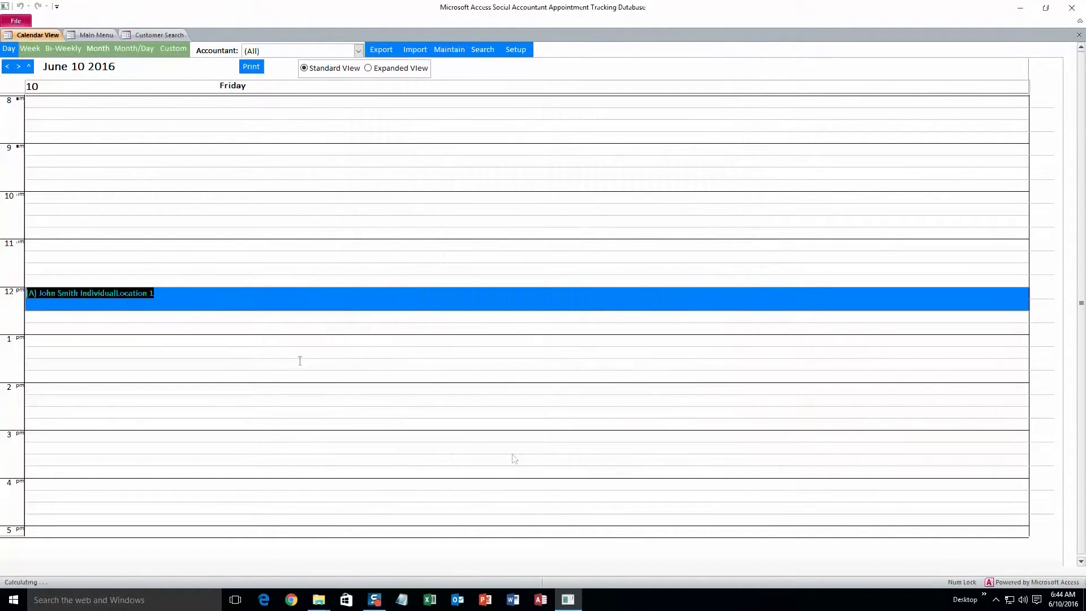
# Step: View the calendar in the week, bi-weekly, month and month/day layouts, and return to the day view
pyautogui.click(187, 329)
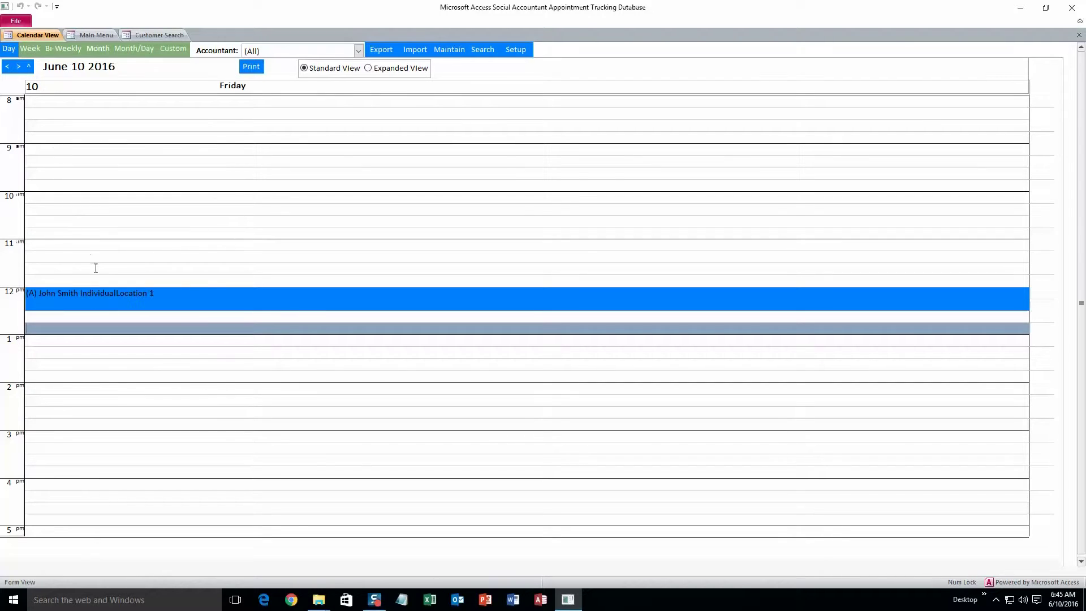
pyautogui.click(30, 50)
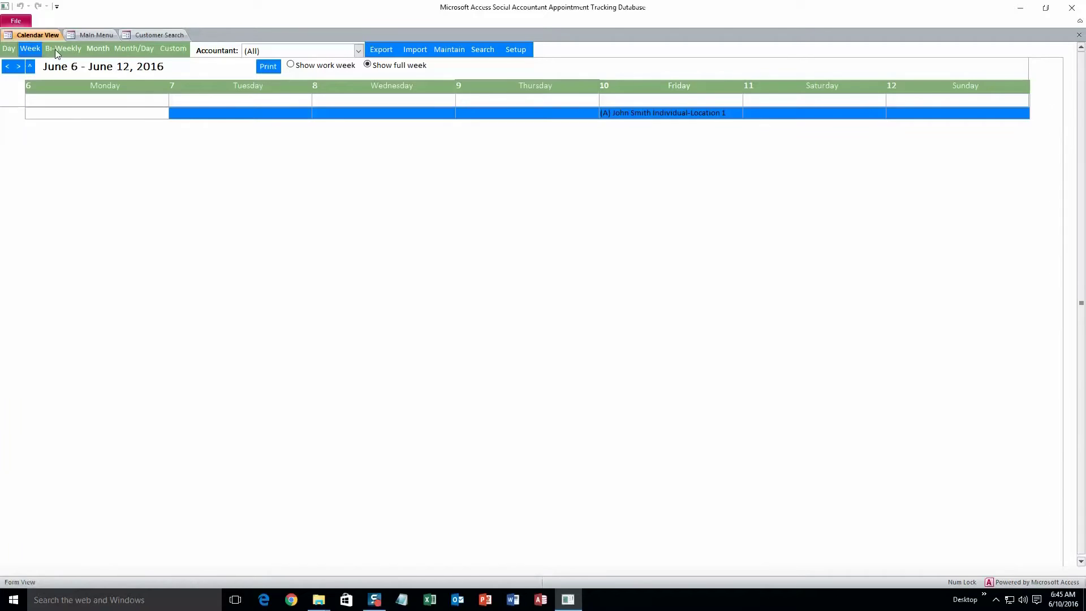
pyautogui.click(123, 49)
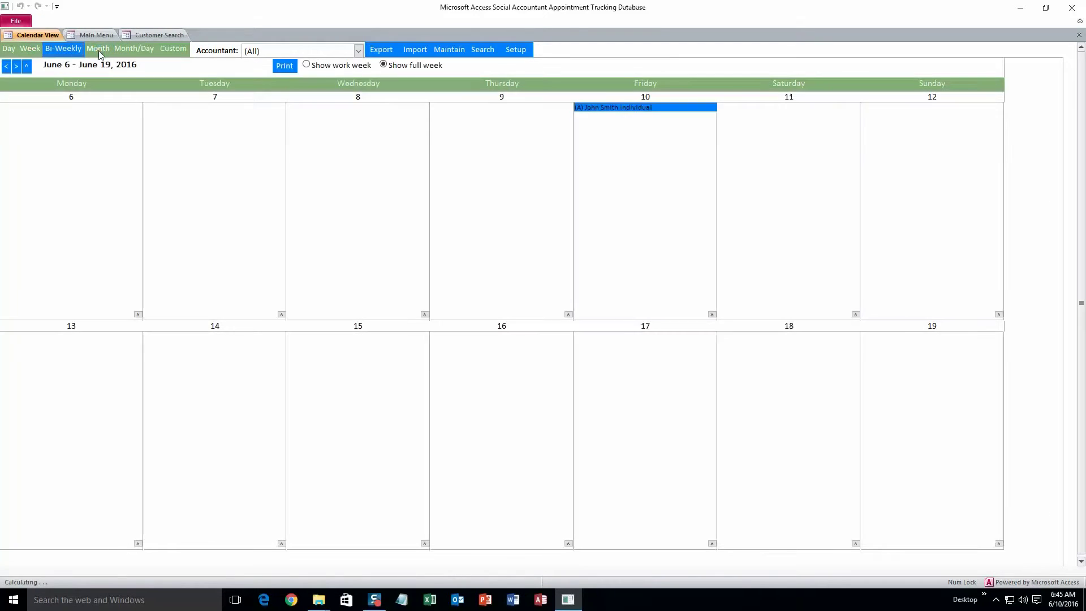
pyautogui.click(99, 50)
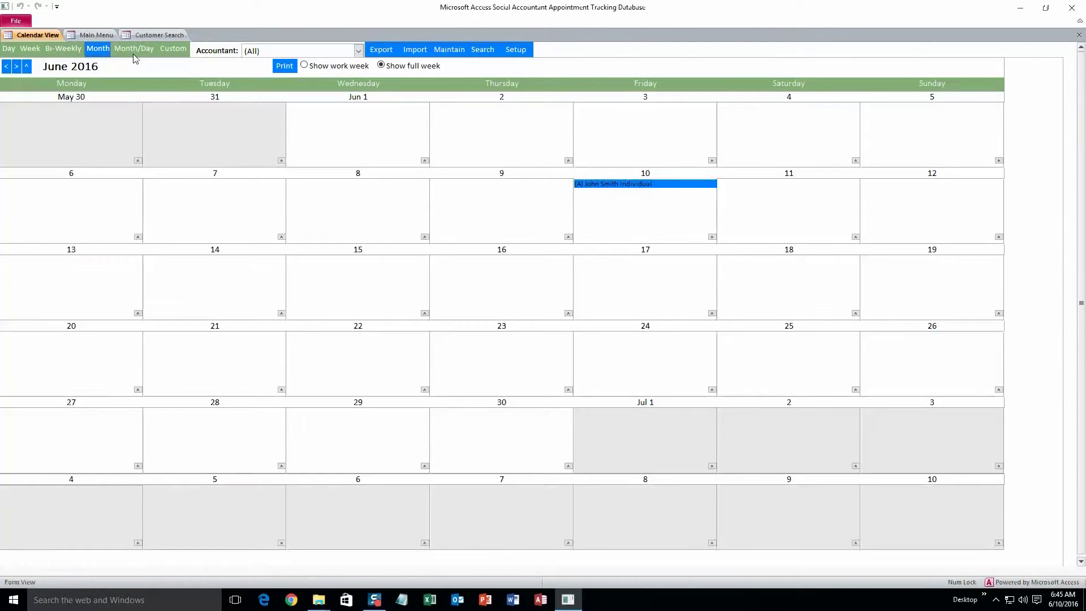
pyautogui.click(133, 51)
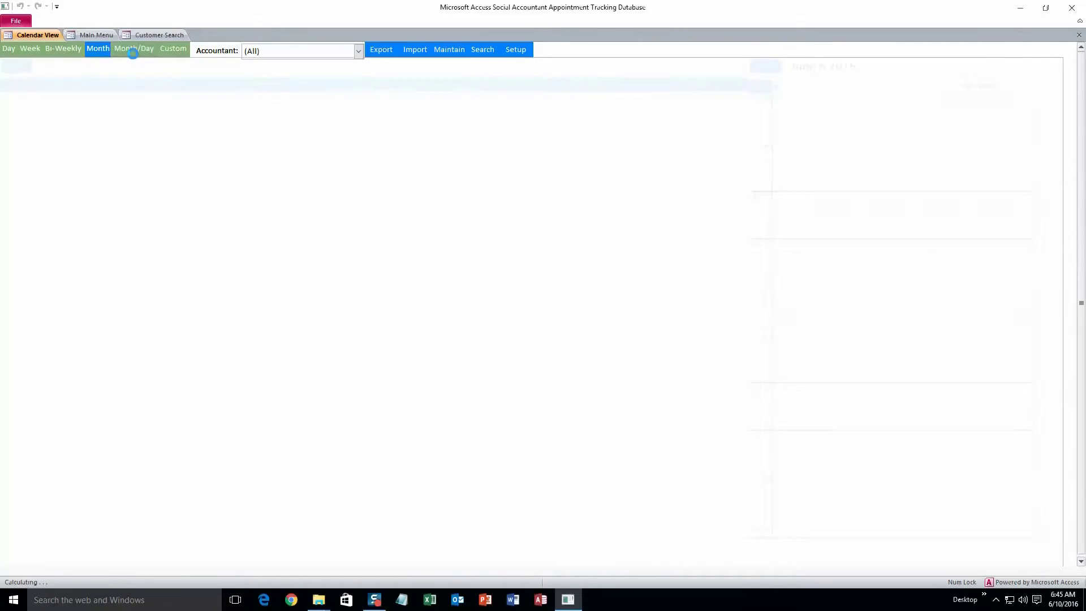
pyautogui.click(766, 67)
pyautogui.click(766, 67)
pyautogui.click(767, 67)
pyautogui.click(766, 67)
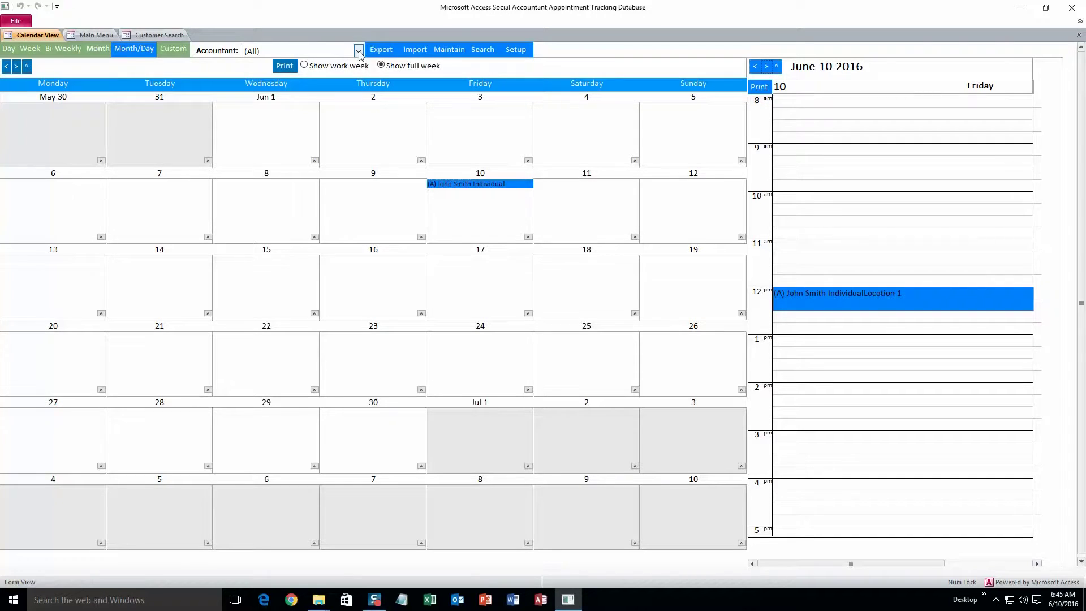
pyautogui.click(8, 48)
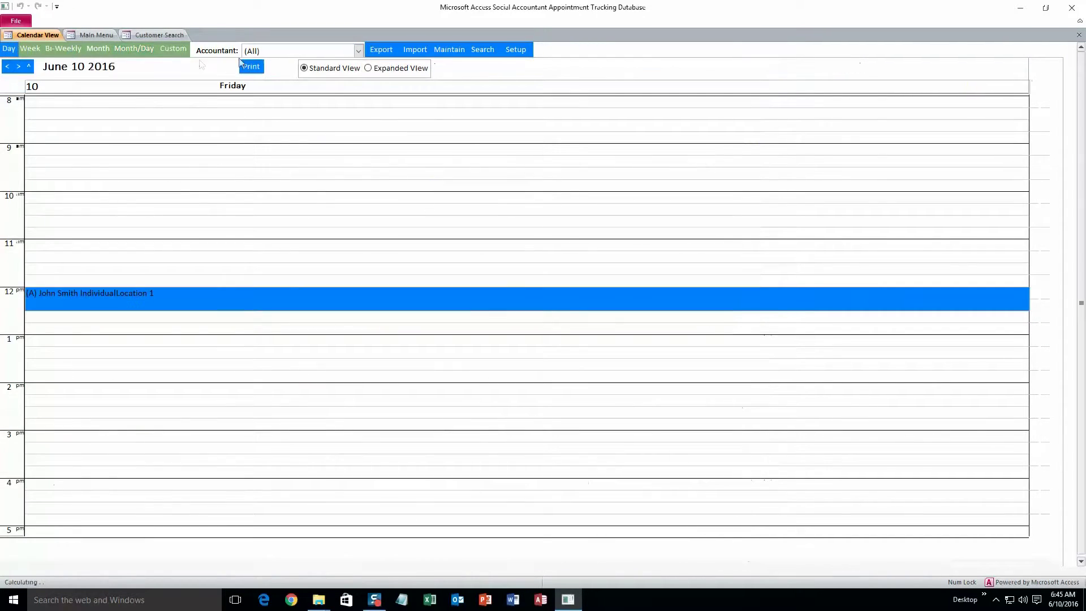
# Step: Filter the day calendar by Accountant 2, and set the filter back to Accountant 1
pyautogui.click(358, 51)
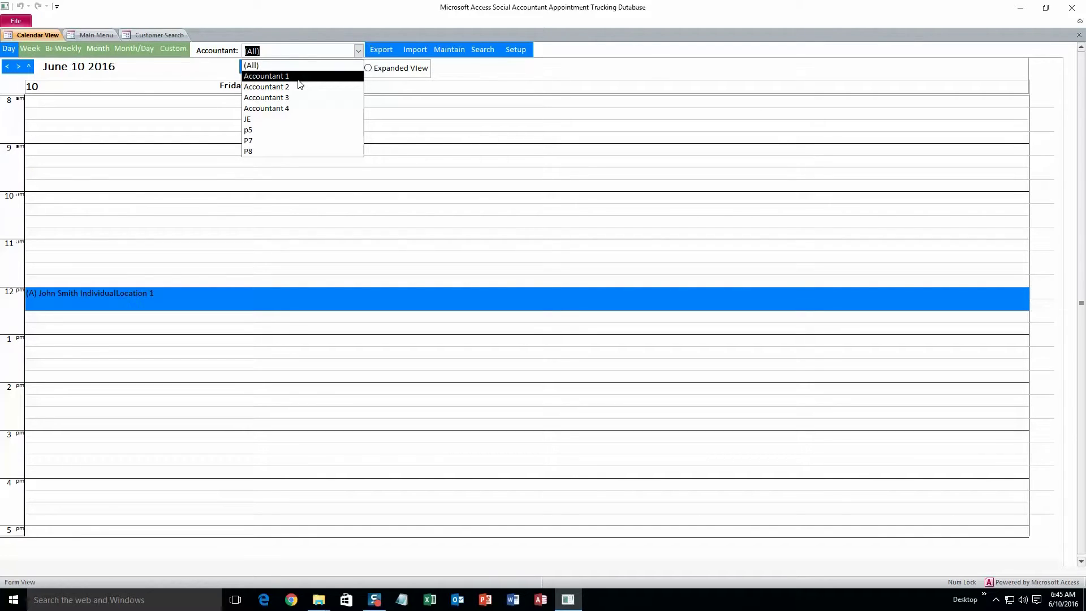
pyautogui.click(298, 80)
pyautogui.click(358, 50)
pyautogui.click(309, 86)
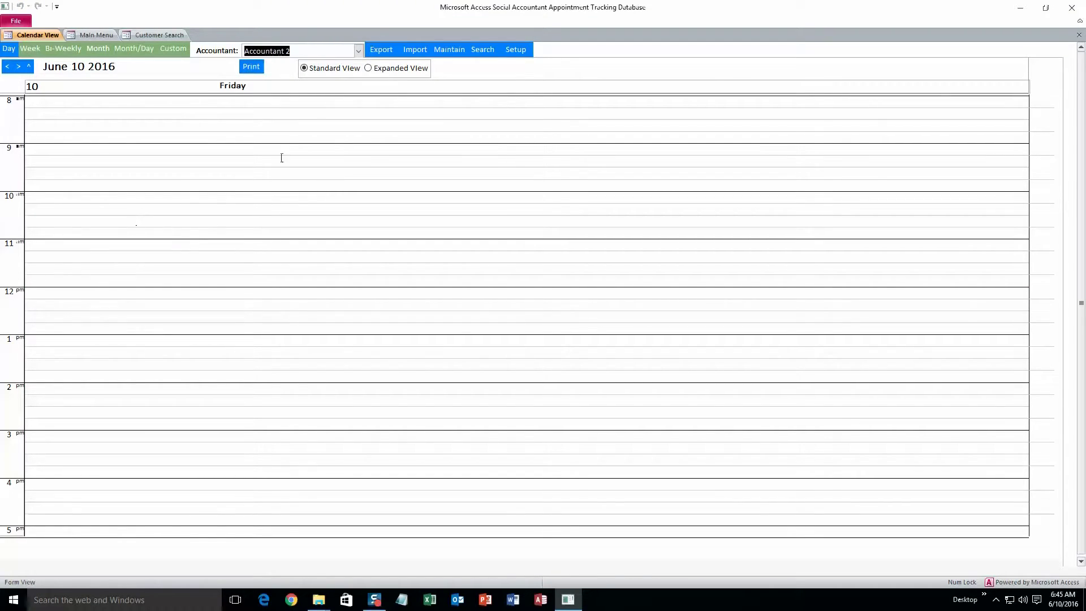
pyautogui.click(358, 51)
pyautogui.click(342, 76)
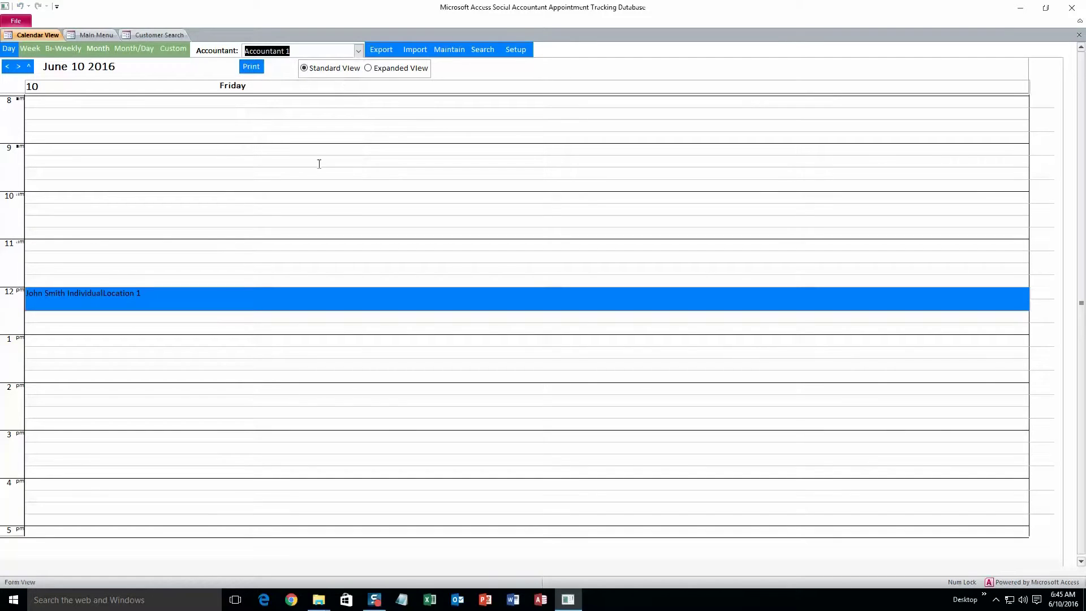
# Step: Run a calendar search for Accountant 1's appointments and show the found appointment in the calendar
pyautogui.click(86, 35)
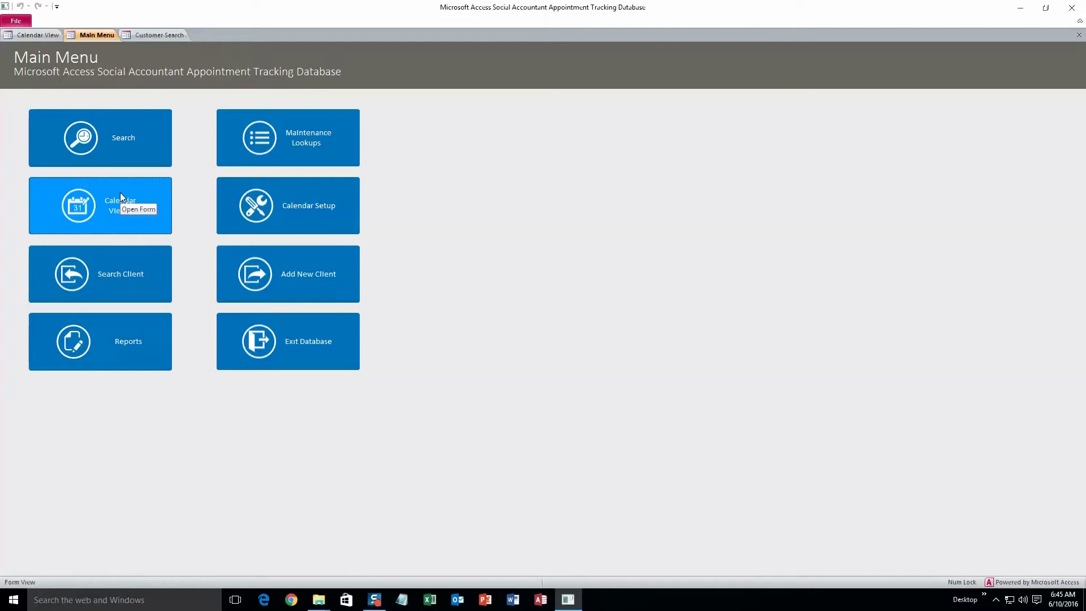
pyautogui.click(132, 148)
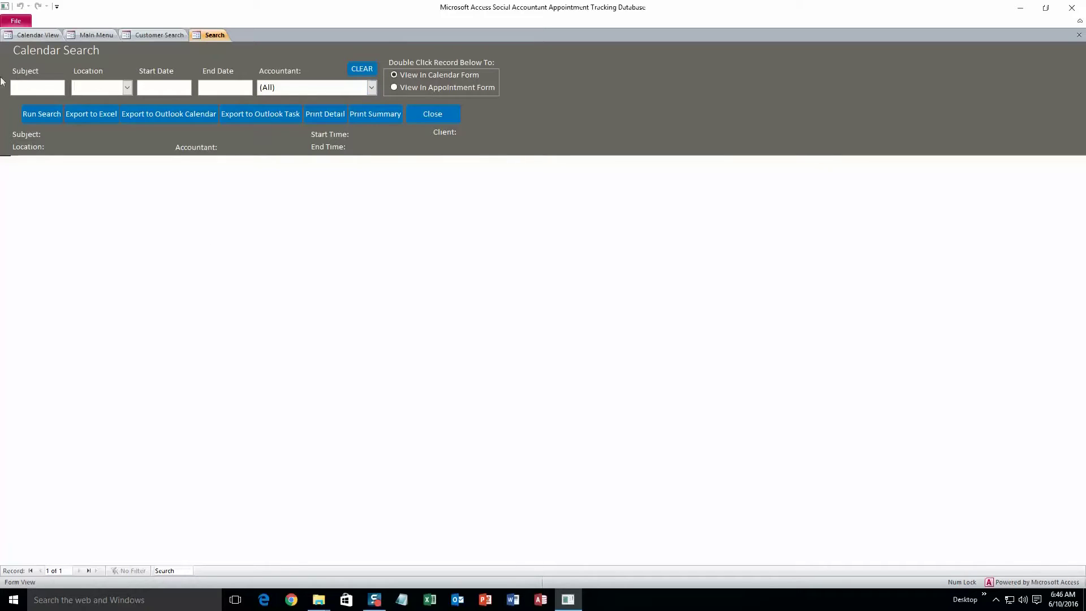
pyautogui.click(372, 88)
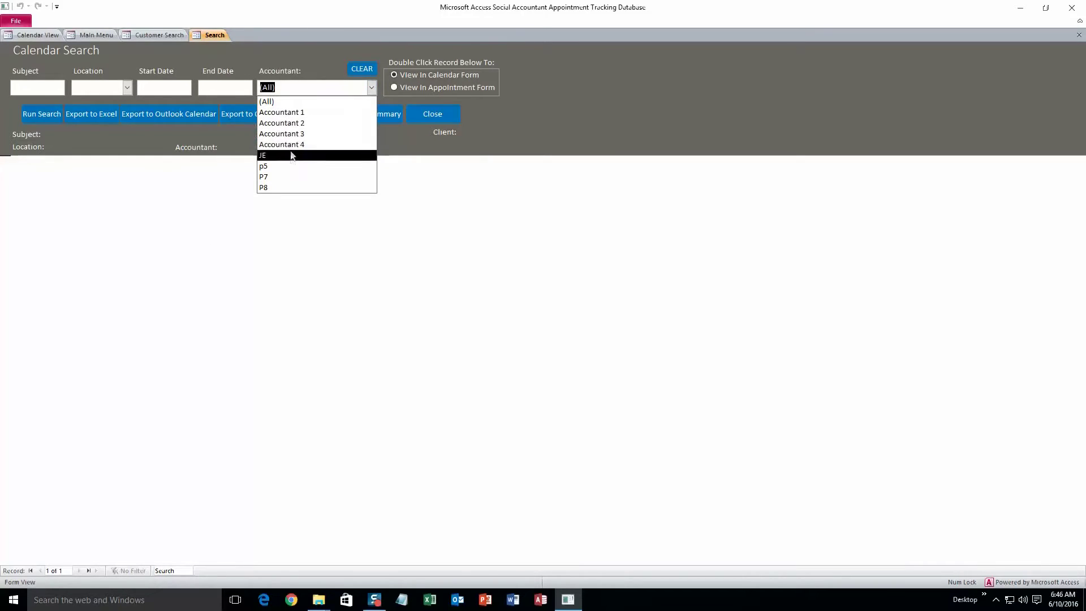
pyautogui.click(290, 112)
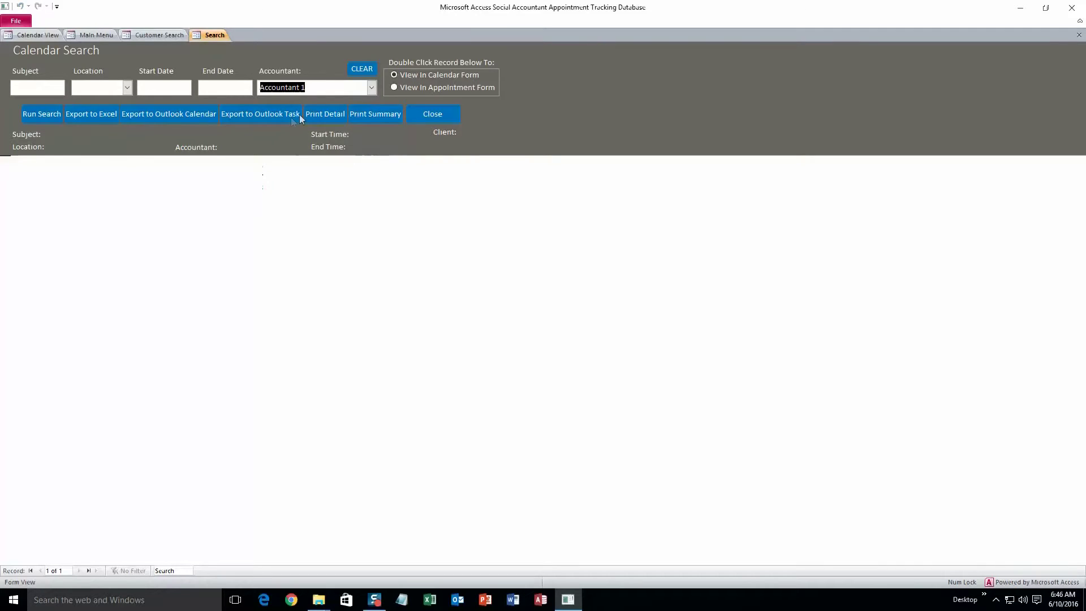
pyautogui.click(30, 118)
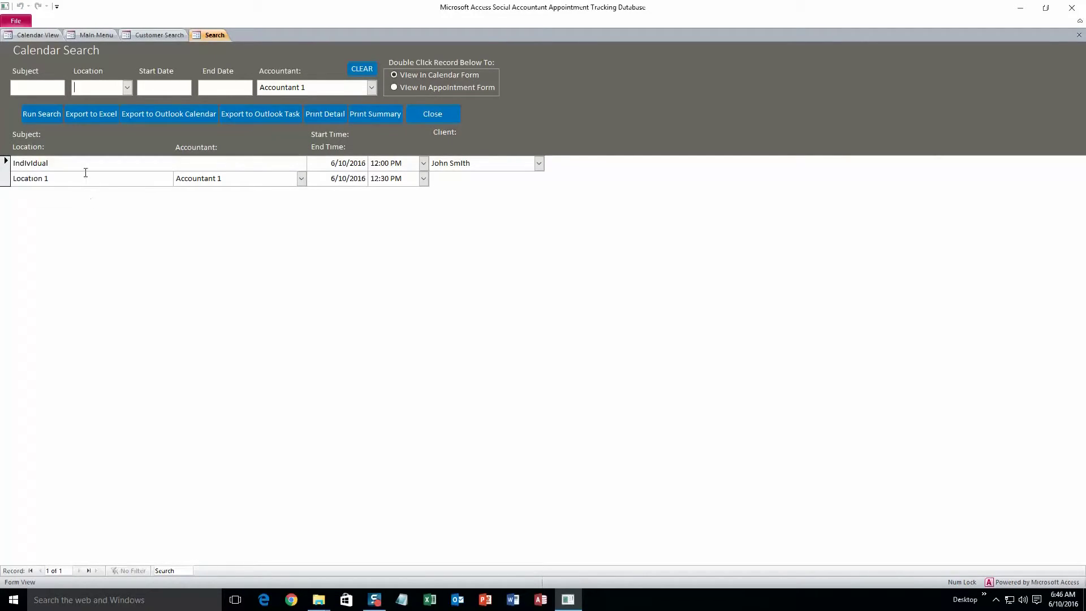
pyautogui.doubleClick(133, 172)
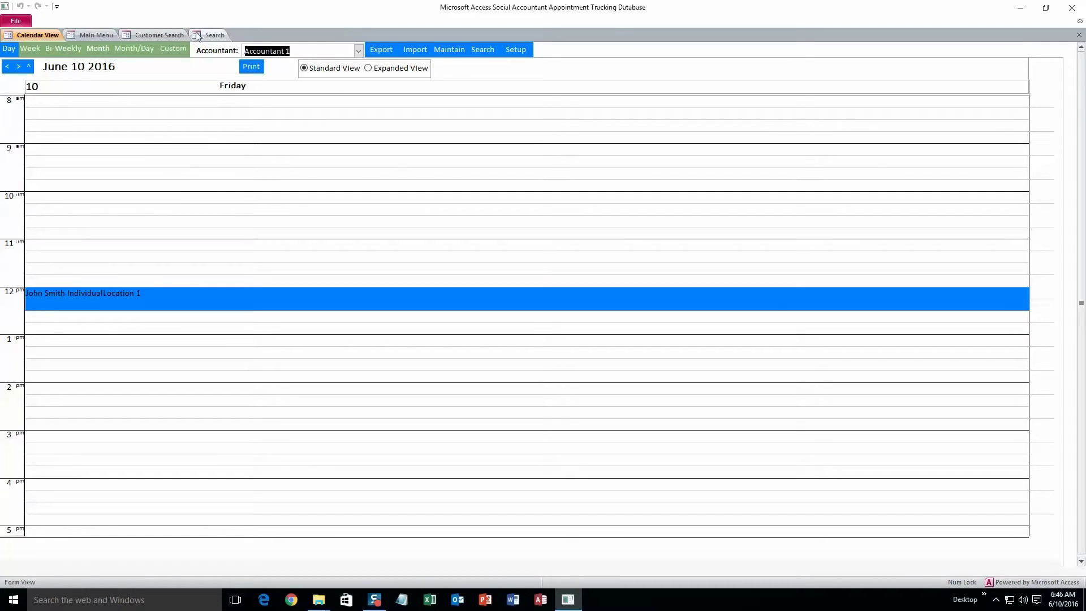
# Step: Set the search results to open in the appointment form, view the found appointment there and close it without changes
pyautogui.click(214, 35)
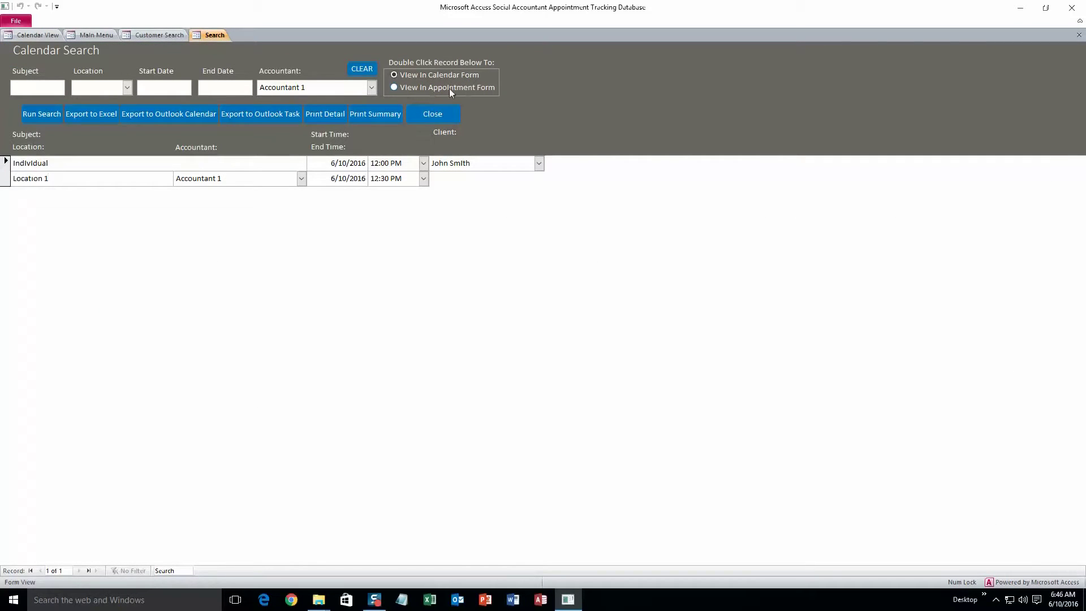
pyautogui.click(393, 87)
pyautogui.doubleClick(134, 175)
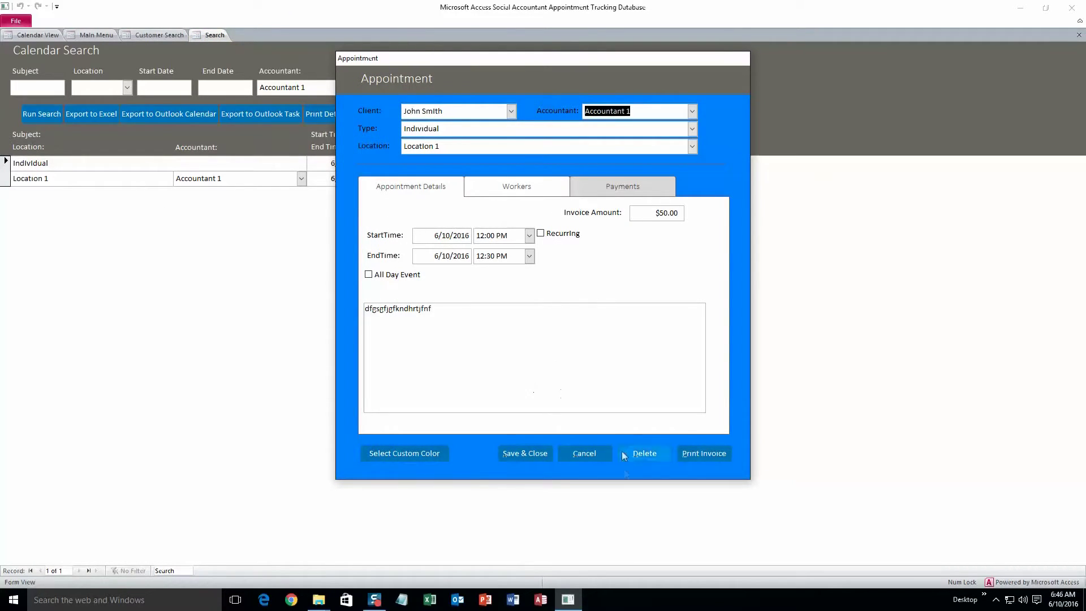
pyautogui.click(585, 454)
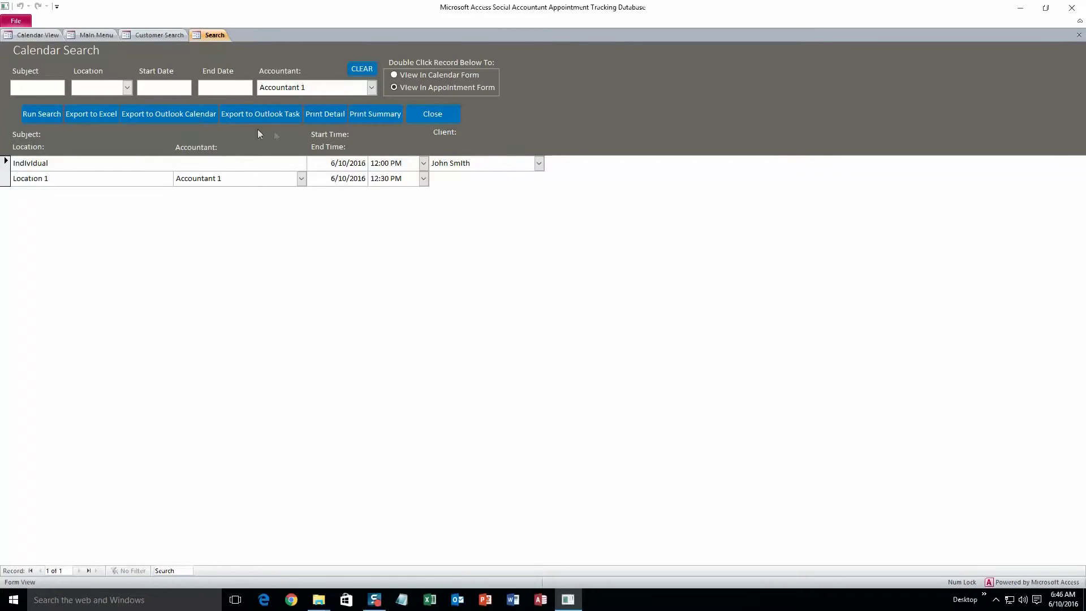
# Step: Preview the detail and summary print reports of the calendar search, and return to the search form
pyautogui.click(325, 114)
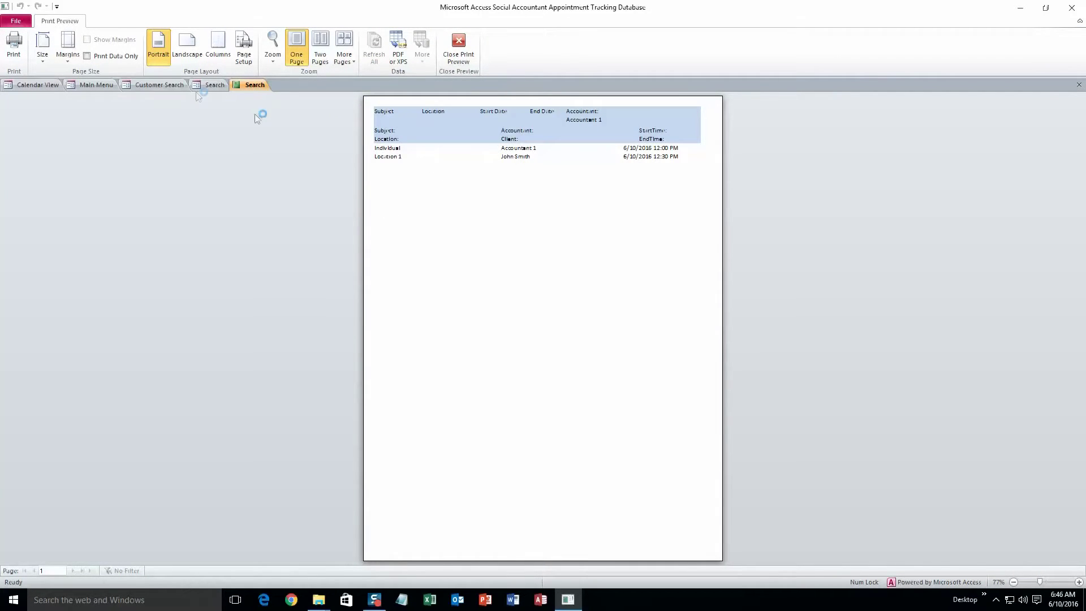
pyautogui.click(202, 86)
pyautogui.click(359, 116)
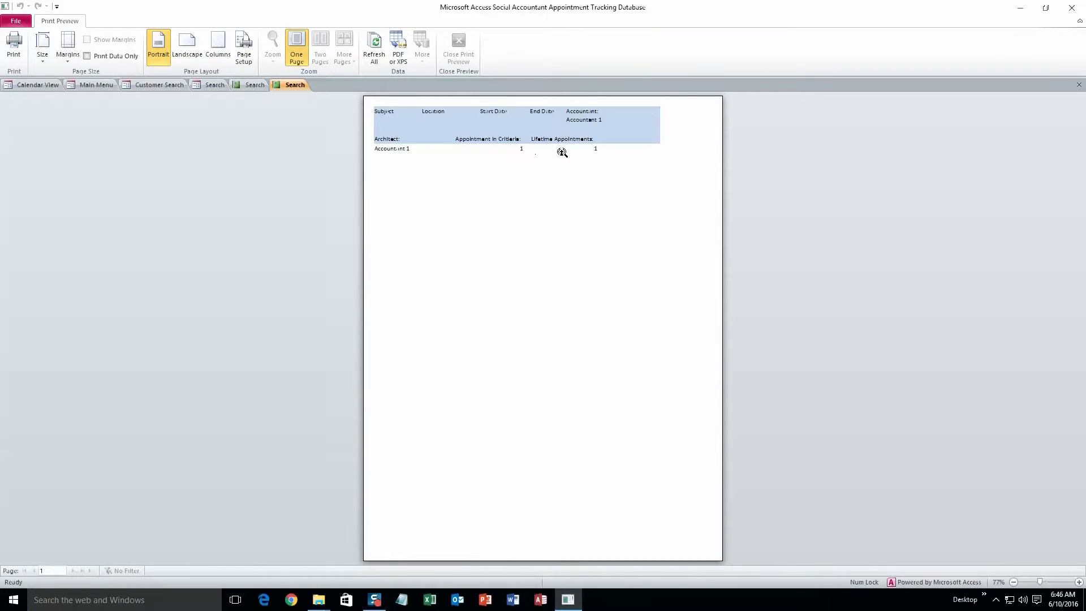
pyautogui.click(222, 86)
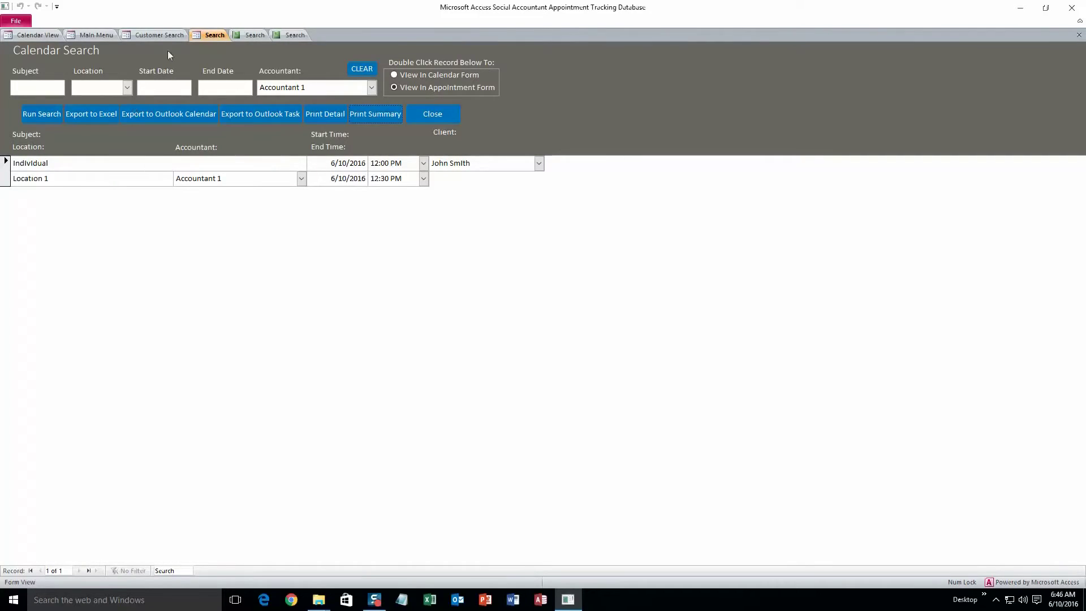
# Step: Open the maintenance lookups from the main menu and review the Accountants, Location and Service Type lists
pyautogui.click(87, 35)
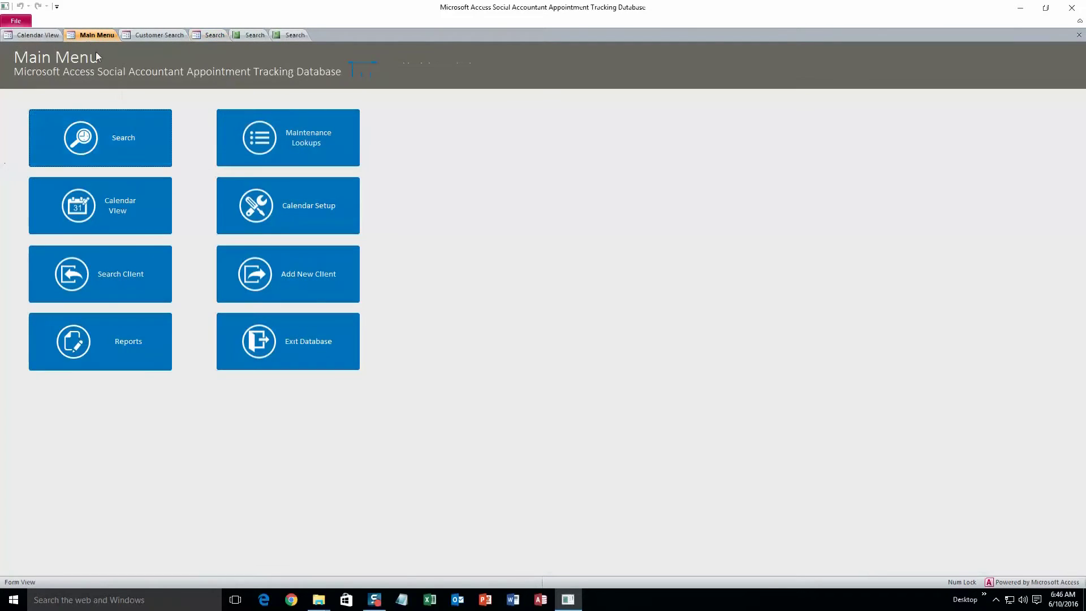
pyautogui.click(242, 148)
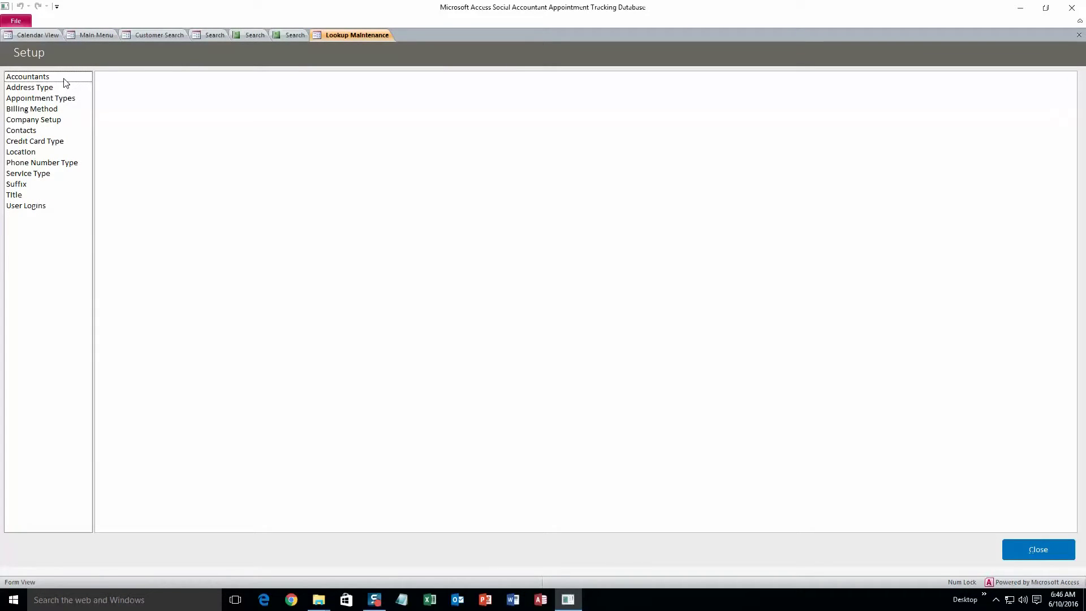
pyautogui.click(65, 79)
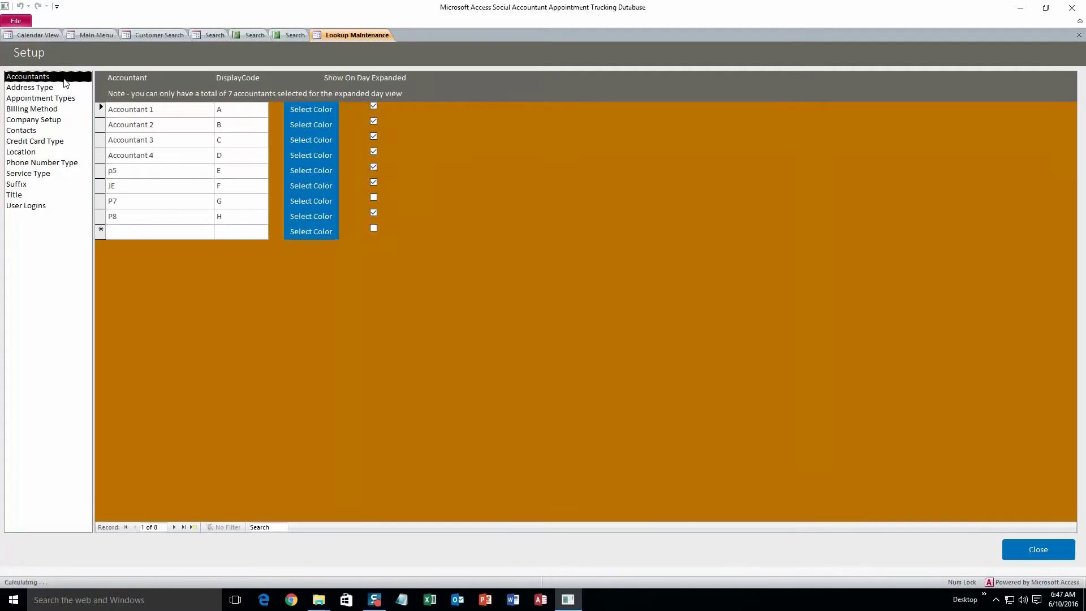
pyautogui.click(37, 151)
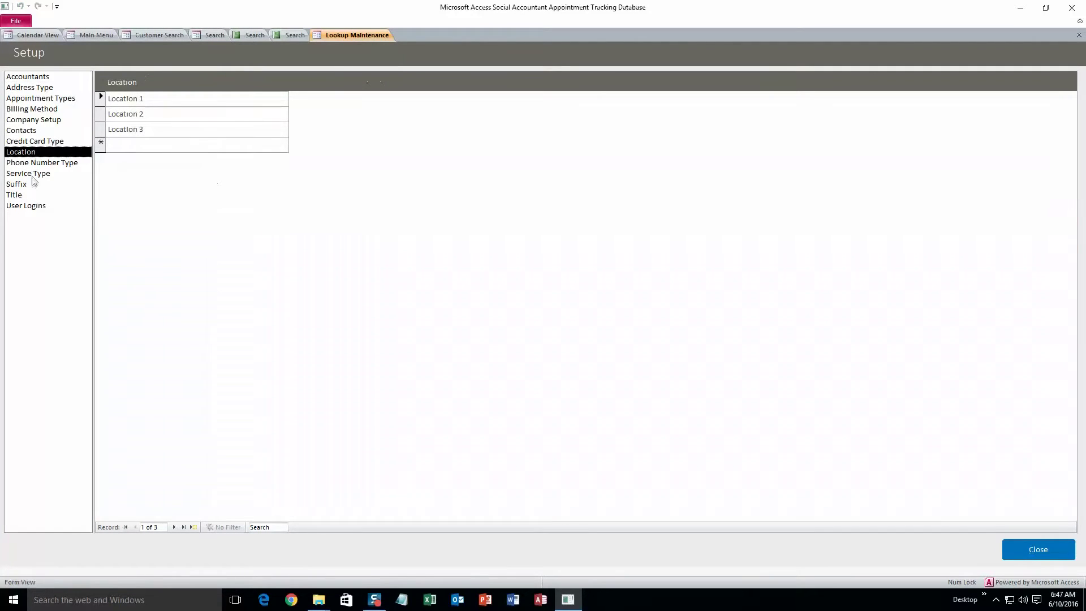
pyautogui.click(34, 174)
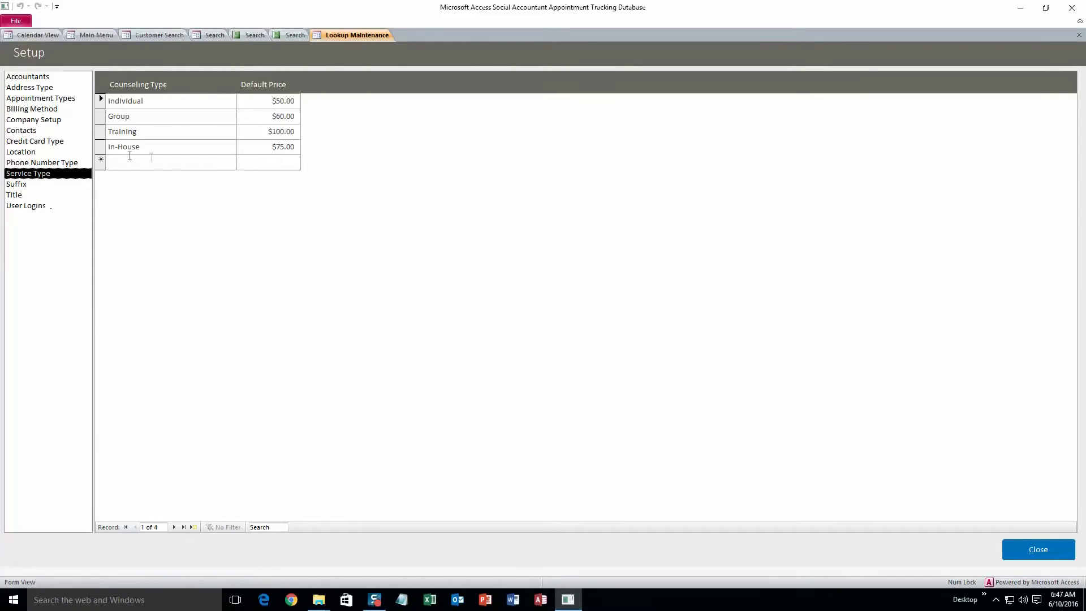
# Step: In the Location lookup list, rename Location 2 as Ames
pyautogui.click(33, 152)
pyautogui.click(152, 99)
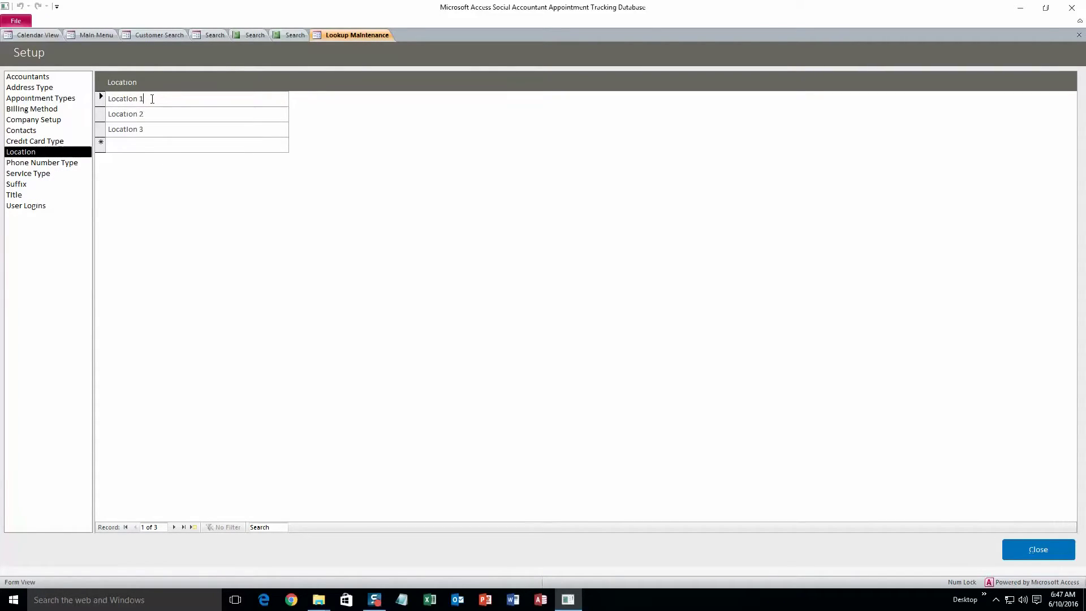
pyautogui.click(153, 113)
pyautogui.press('BackSpace')
pyautogui.press('BackSpace')
pyautogui.press('BackSpace')
pyautogui.press('BackSpace')
pyautogui.press('BackSpace')
pyautogui.press('BackSpace')
pyautogui.write('Ames')
# Step: Add a new location named "The park" to the lookup list and close the lookup maintenance form
pyautogui.click(114, 144)
pyautogui.write('The park')
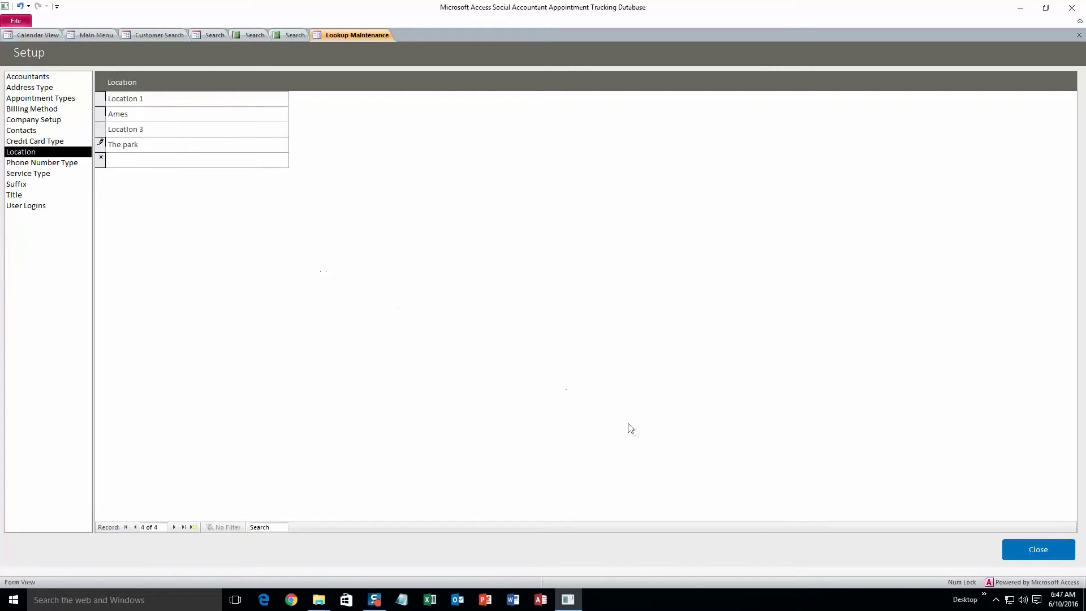
pyautogui.click(1031, 551)
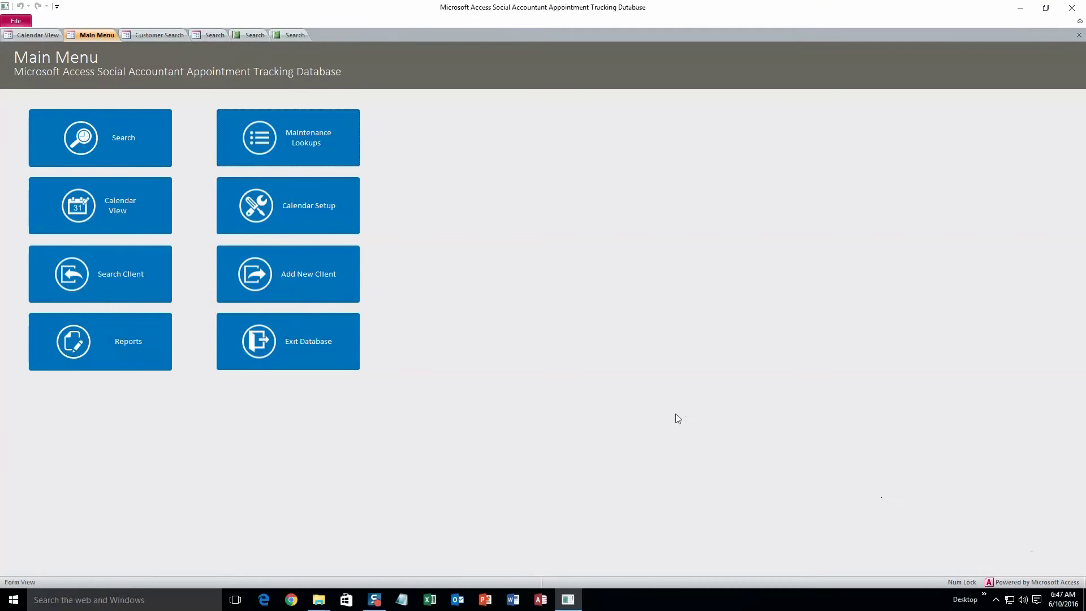
# Step: Check the location choices in a new 10:00 AM appointment on June 10, 2016, cancel it and return to the main menu
pyautogui.click(136, 210)
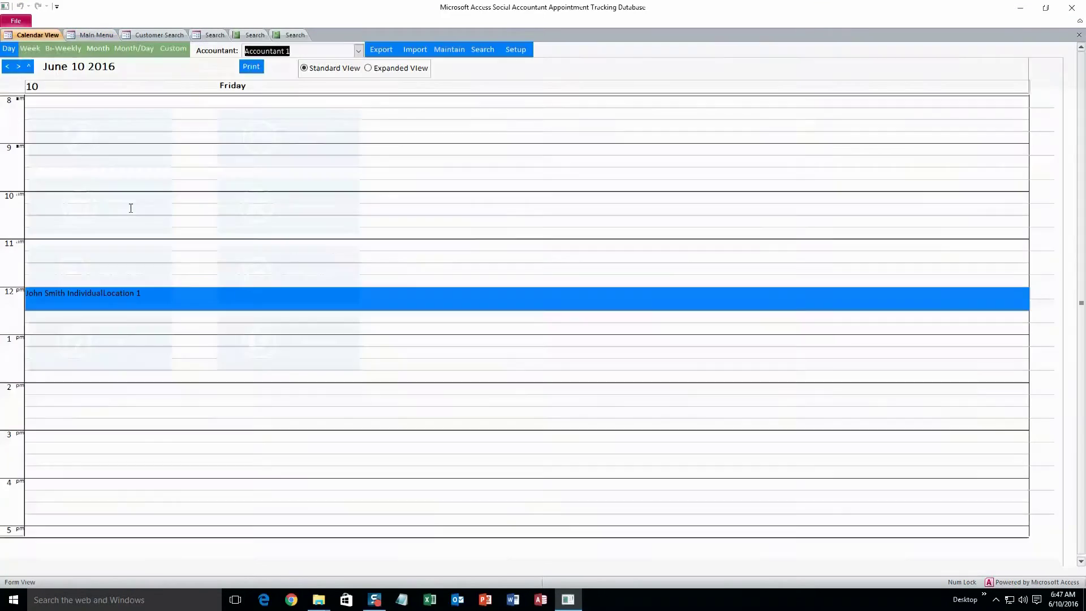
pyautogui.doubleClick(199, 196)
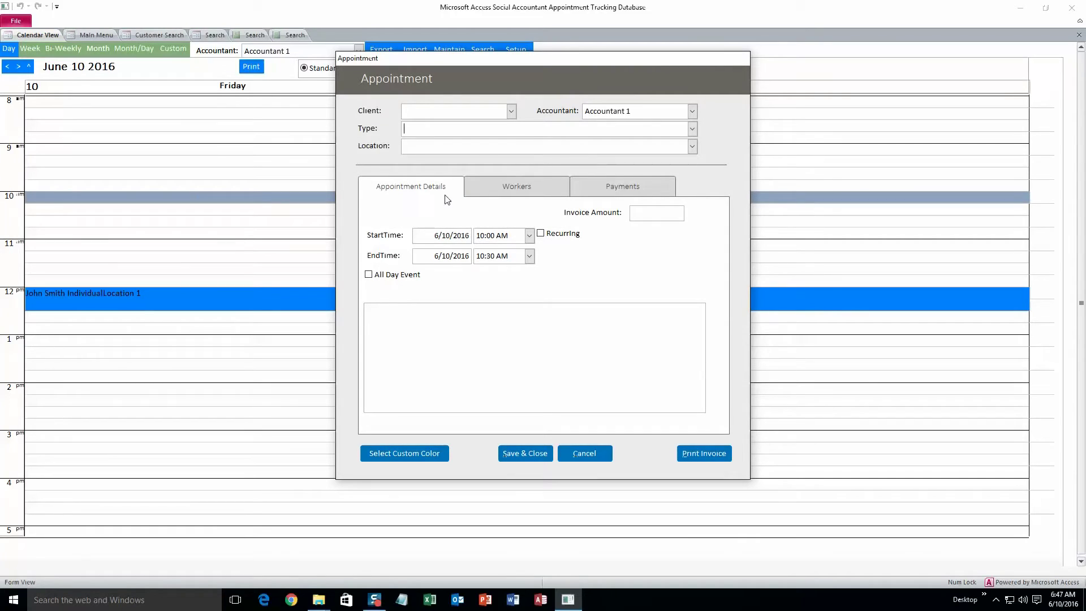
pyautogui.click(693, 147)
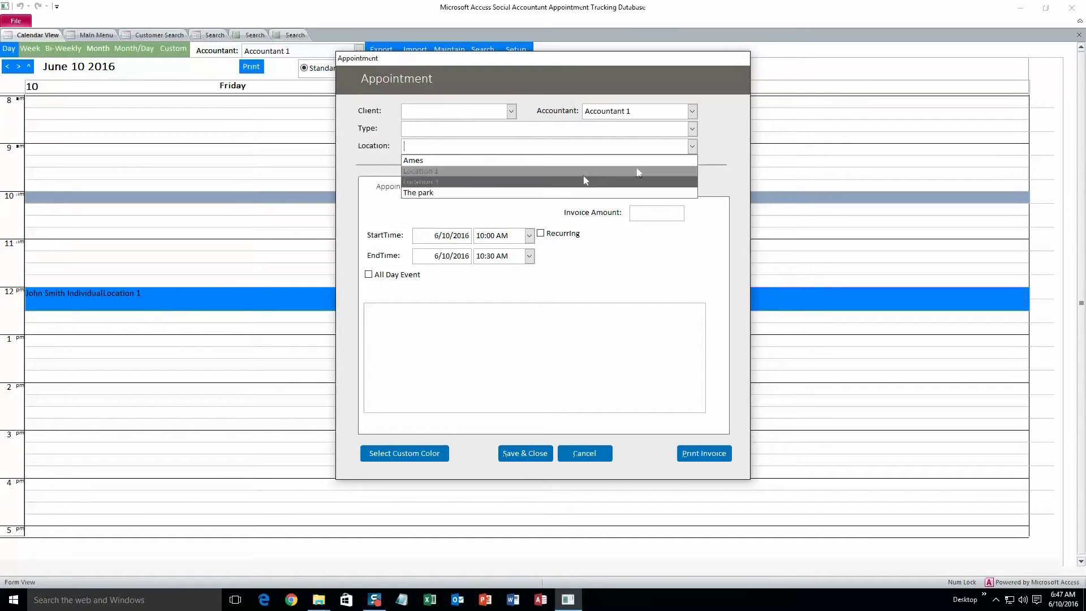
pyautogui.click(692, 146)
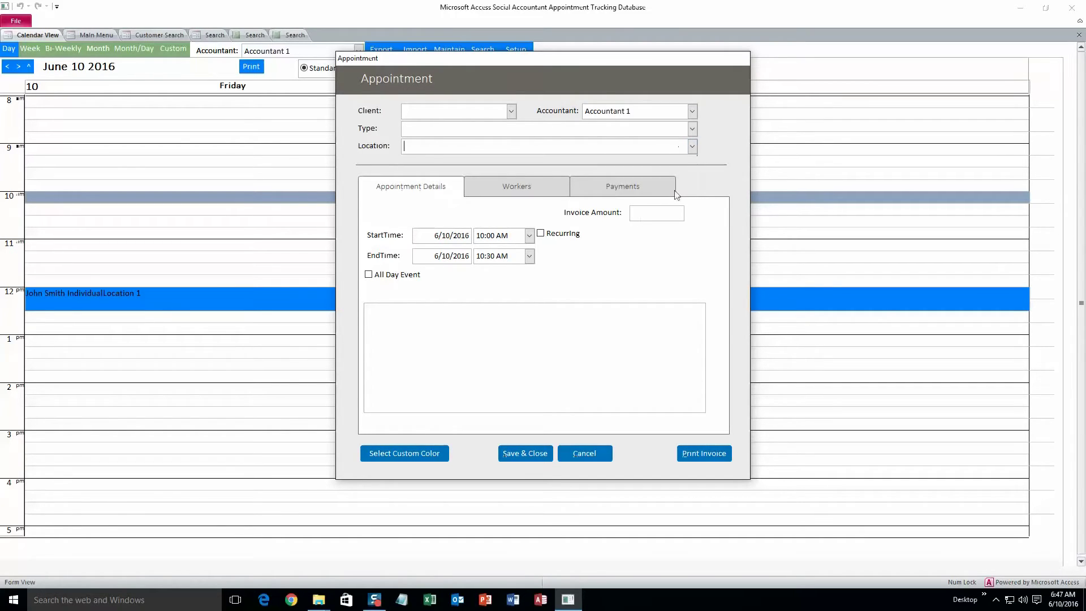
pyautogui.click(583, 454)
pyautogui.click(96, 35)
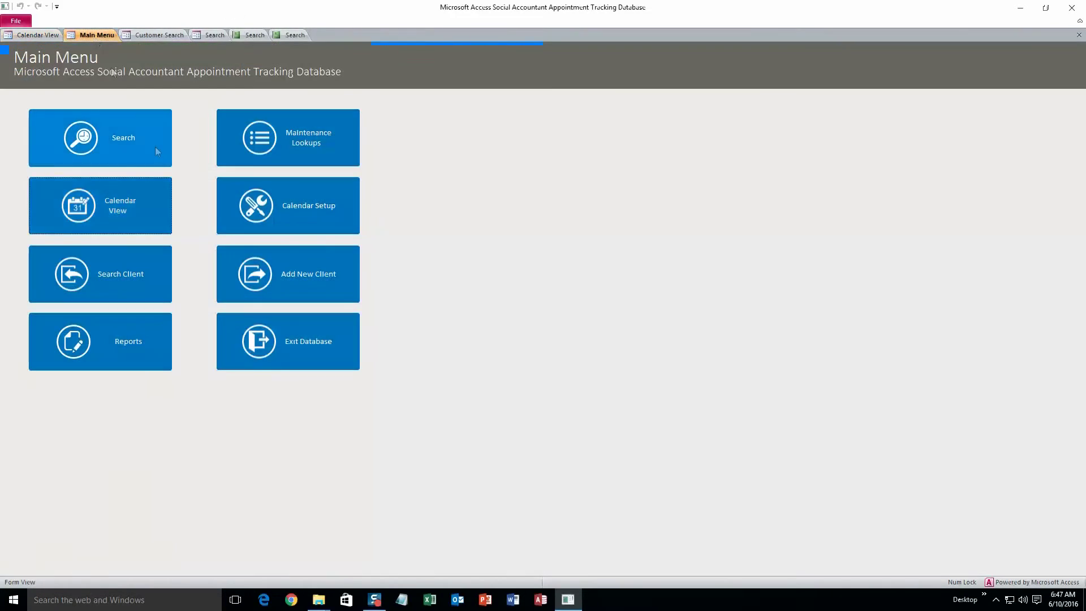
# Step: Review the calendar setup's first-day-of-week and start-time choices and its color settings, and close the setup without changing anything
pyautogui.click(277, 214)
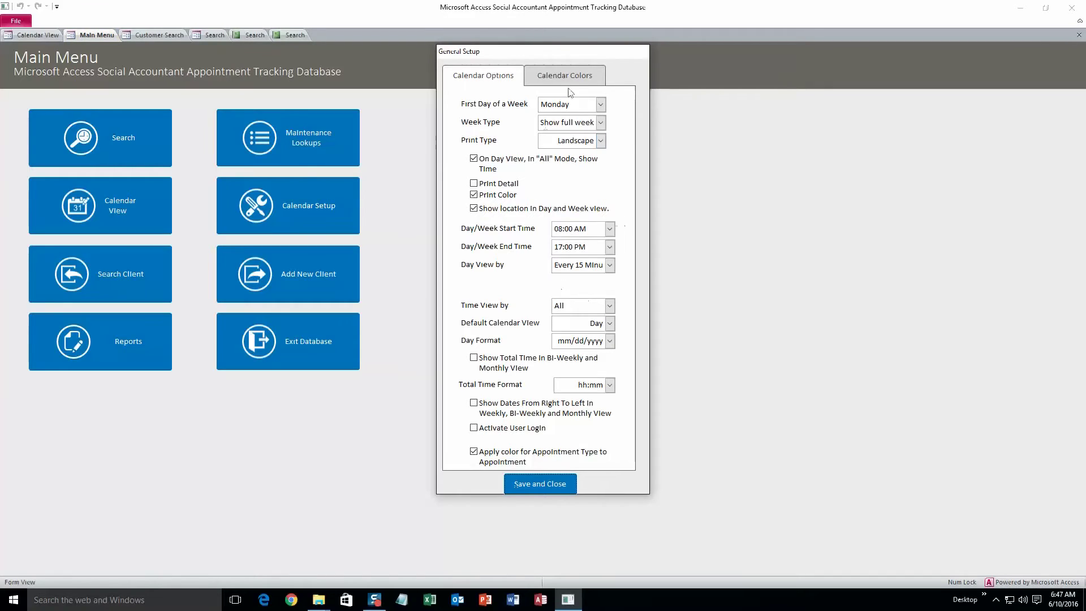
pyautogui.click(601, 109)
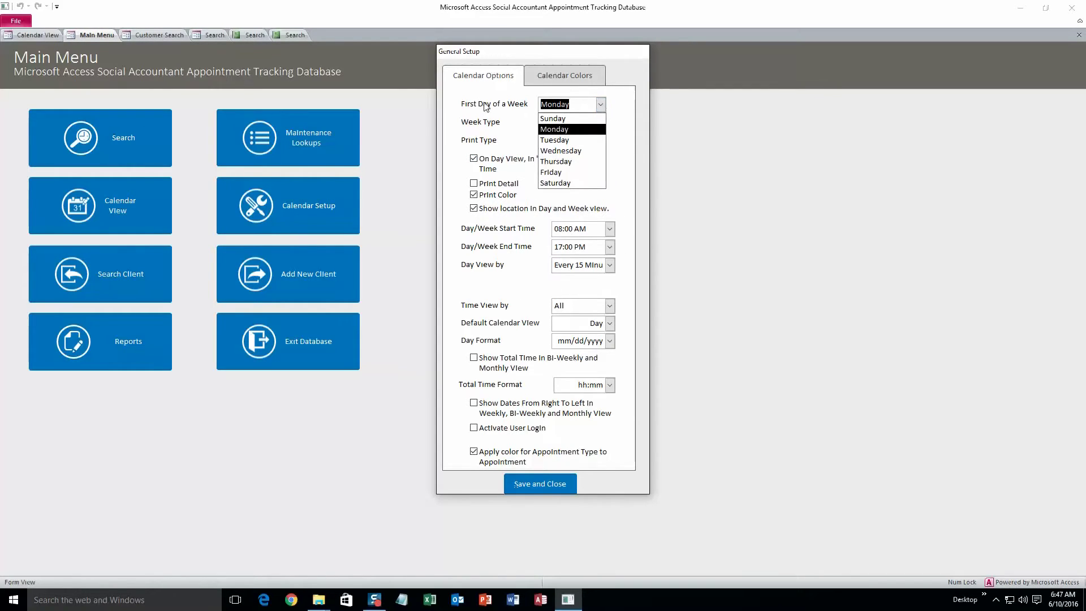
pyautogui.click(600, 108)
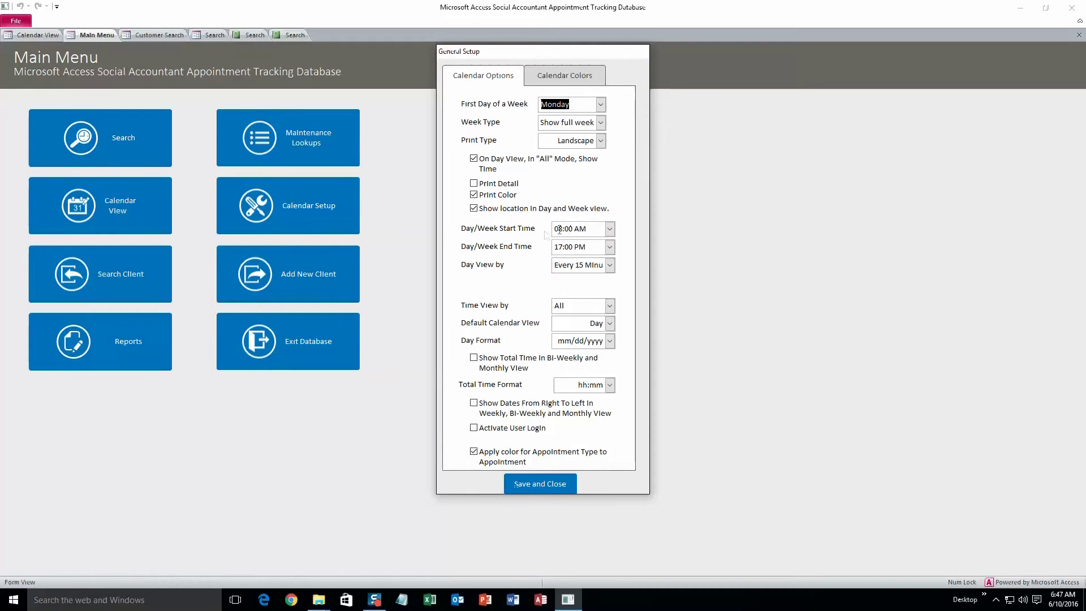
pyautogui.click(610, 230)
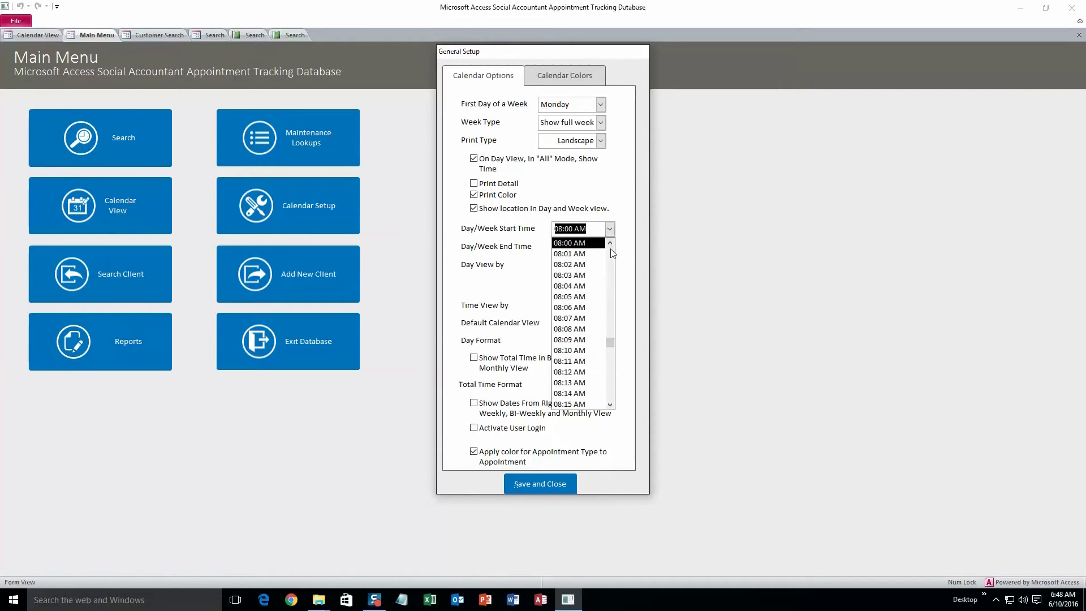
pyautogui.click(610, 228)
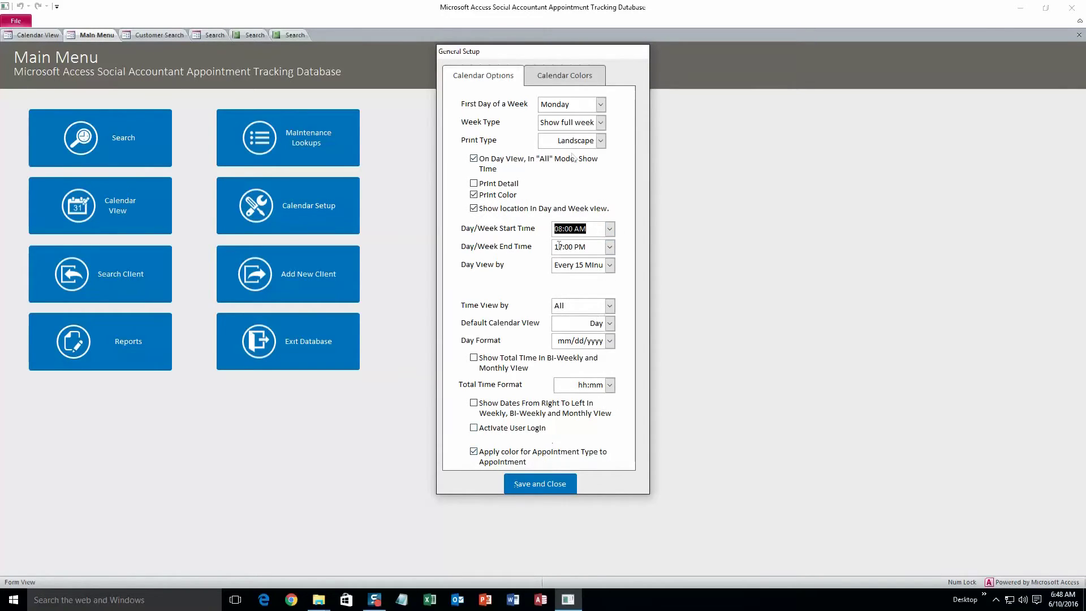
pyautogui.click(571, 79)
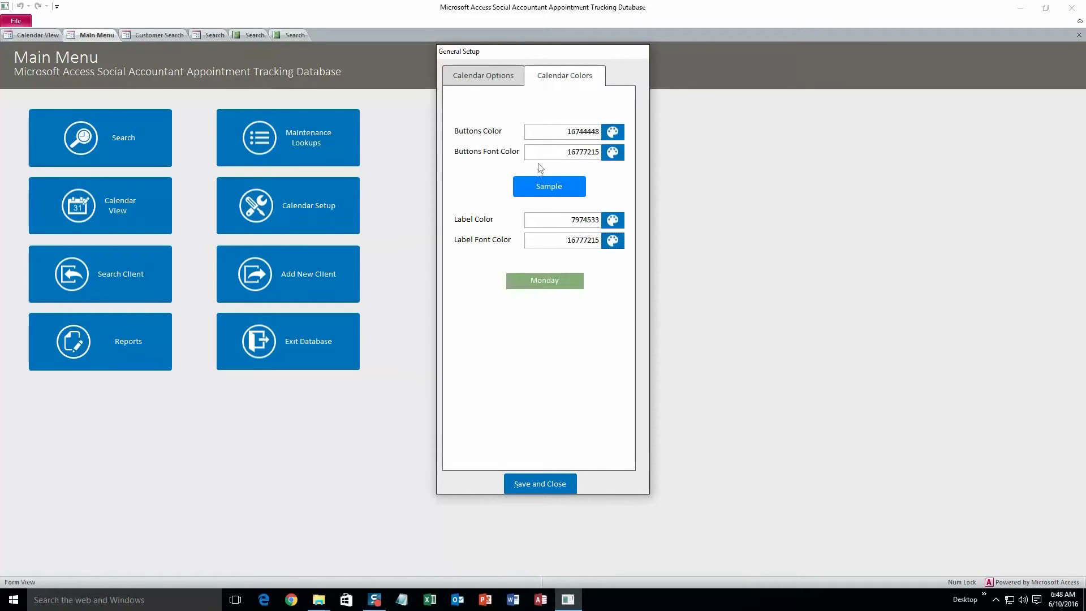
pyautogui.click(551, 484)
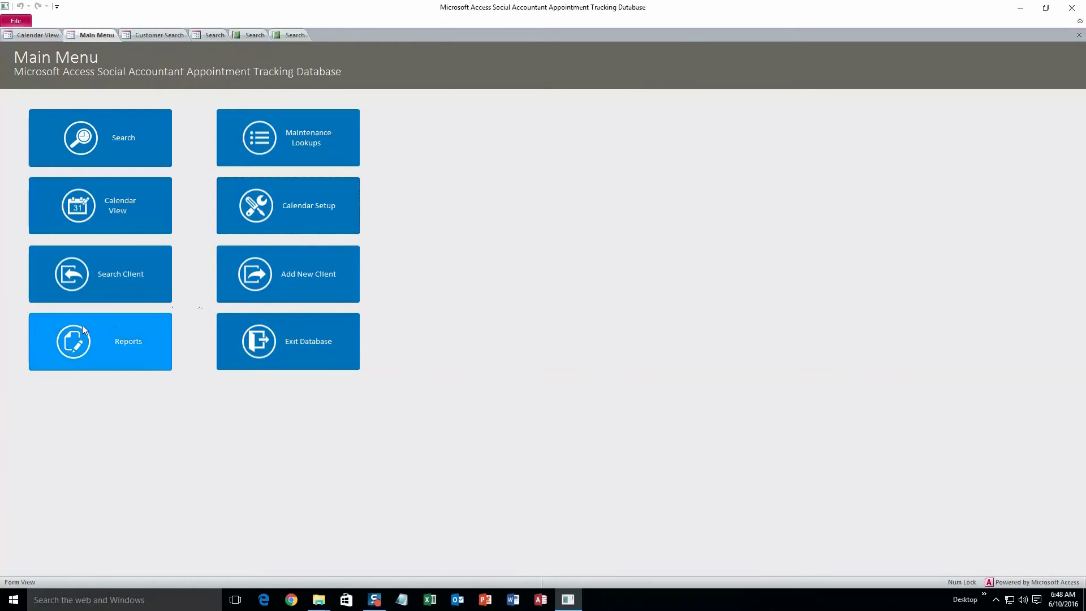
# Step: Preview the invoices report for 06/03/2016 to 06/17/2016, close the Reports dialog and return to the main menu
pyautogui.click(85, 344)
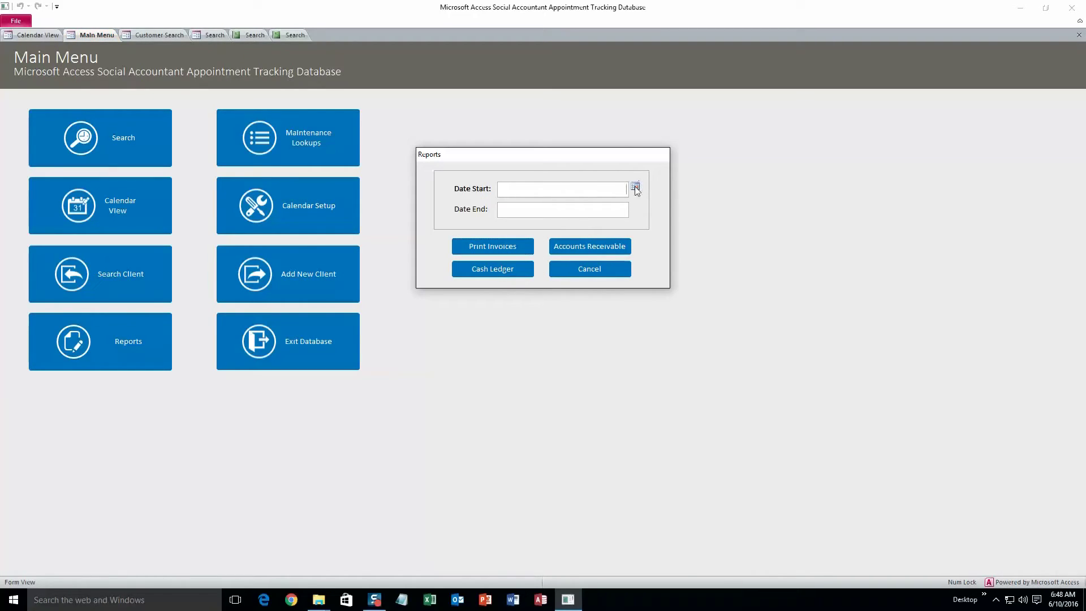
pyautogui.click(635, 186)
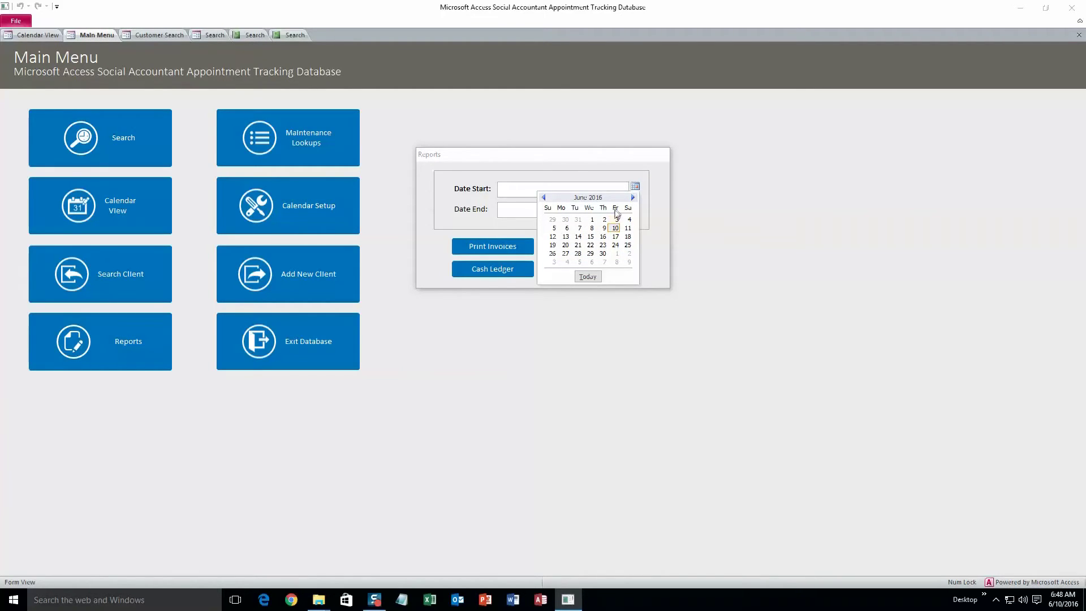
pyautogui.click(617, 220)
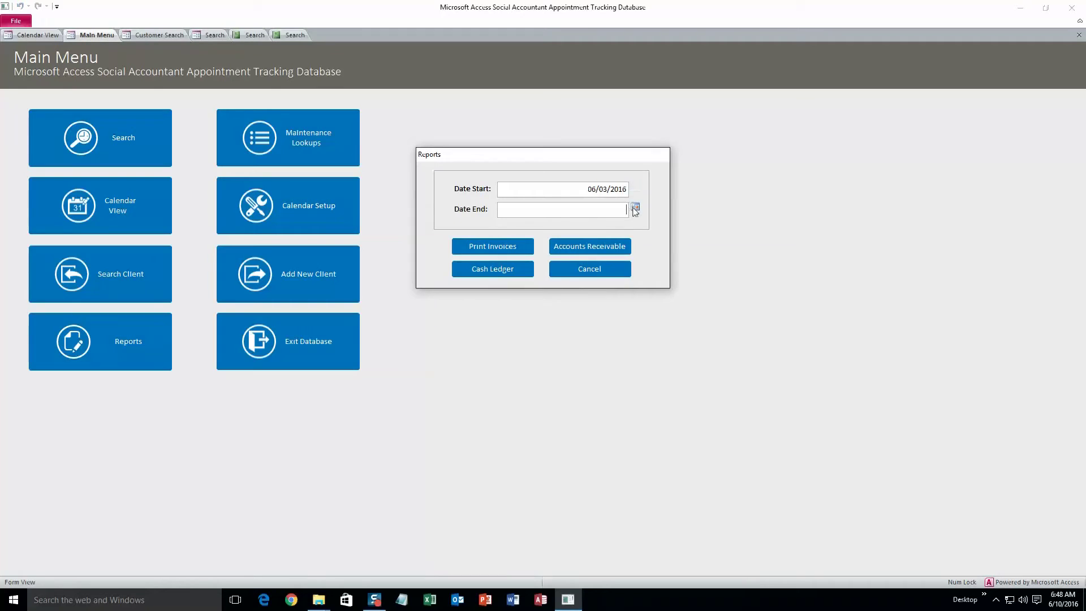
pyautogui.click(635, 207)
pyautogui.click(616, 241)
pyautogui.click(490, 246)
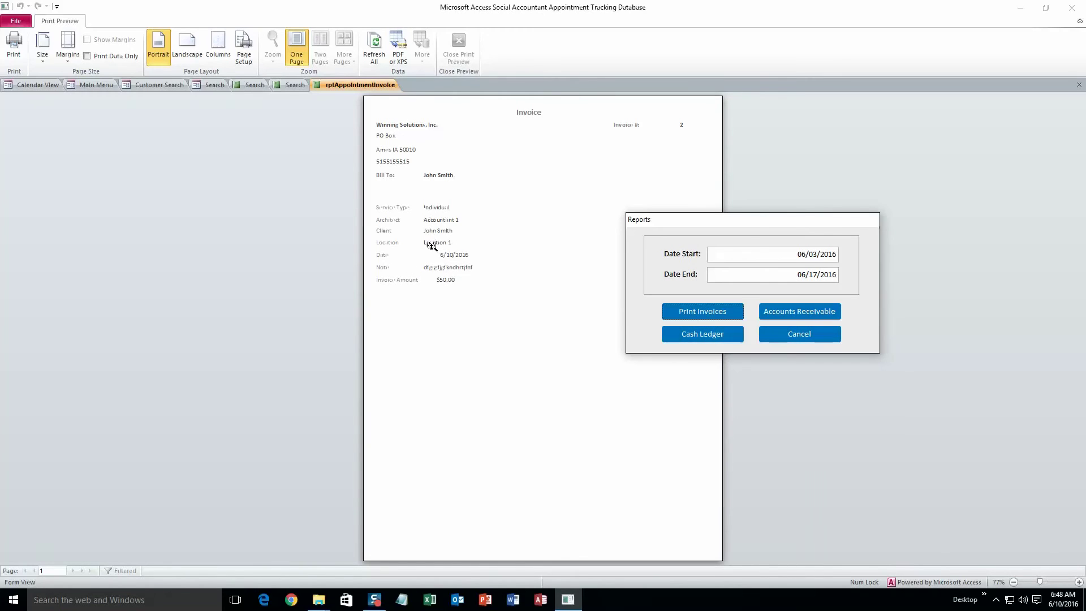
pyautogui.click(796, 338)
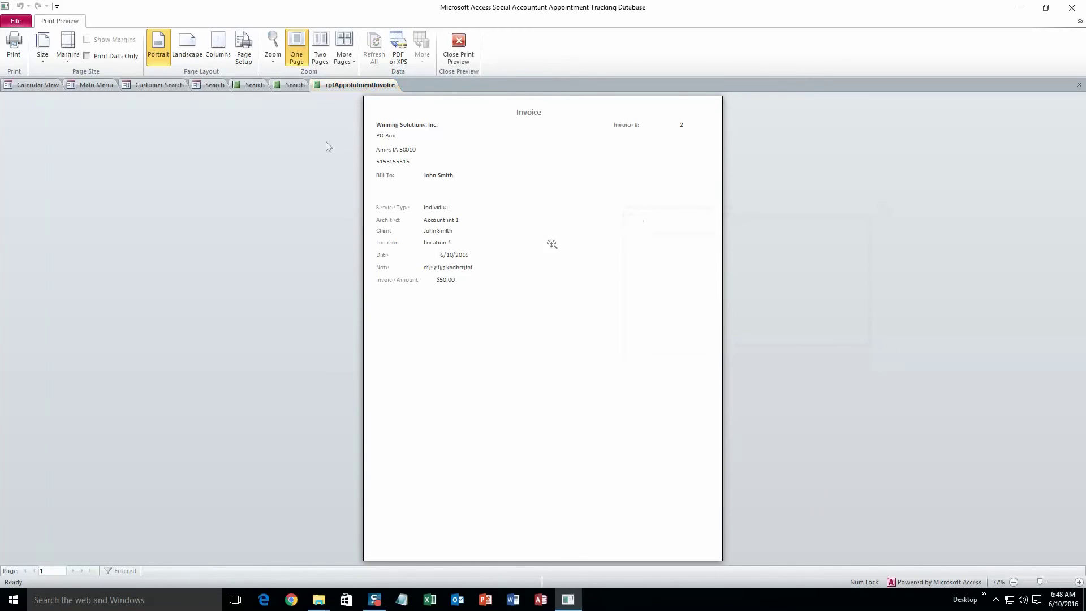
pyautogui.click(86, 86)
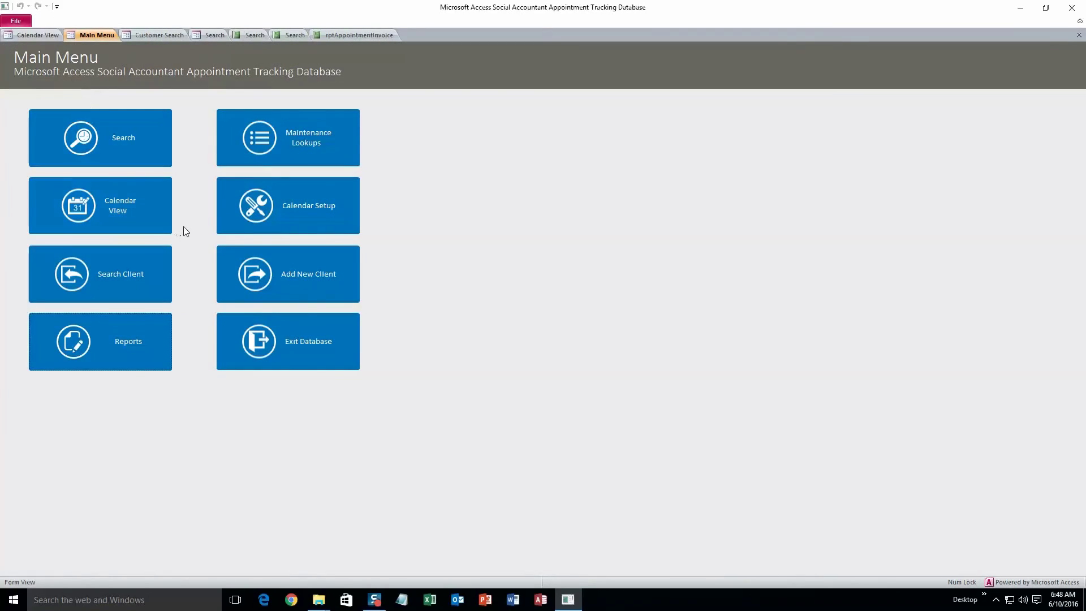